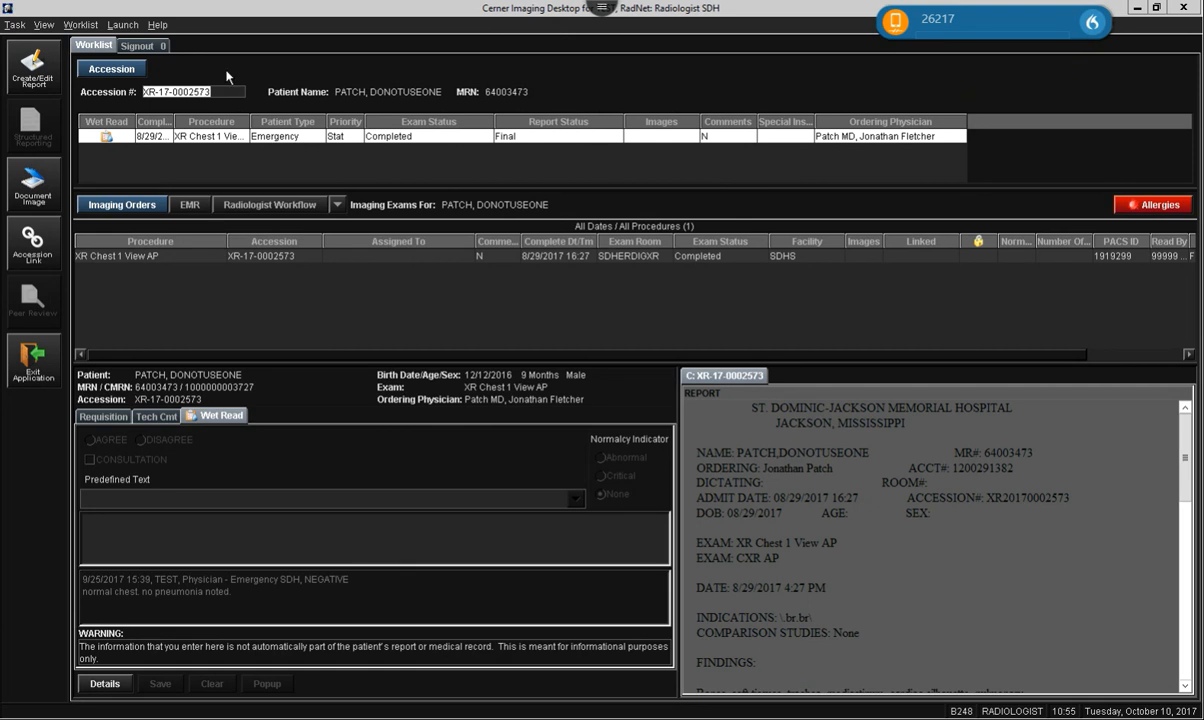
Launch PowerChart from Imaging Desktop's Launch menu to open the current patient's chart.
left_click(127, 27)
left_click(139, 46)
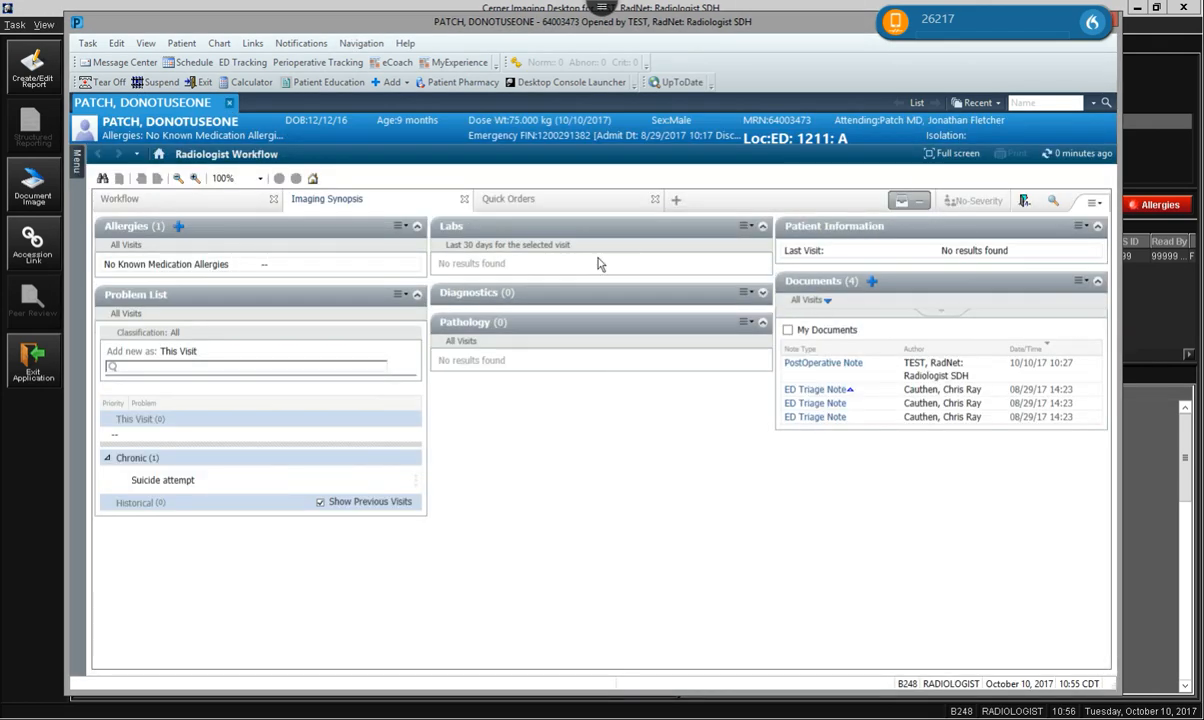
Widen the chart window leftward, pin then unpin the Menu panel, and show the Workflow page.
left_click(76, 158)
left_click_drag(62, 155, 10, 155)
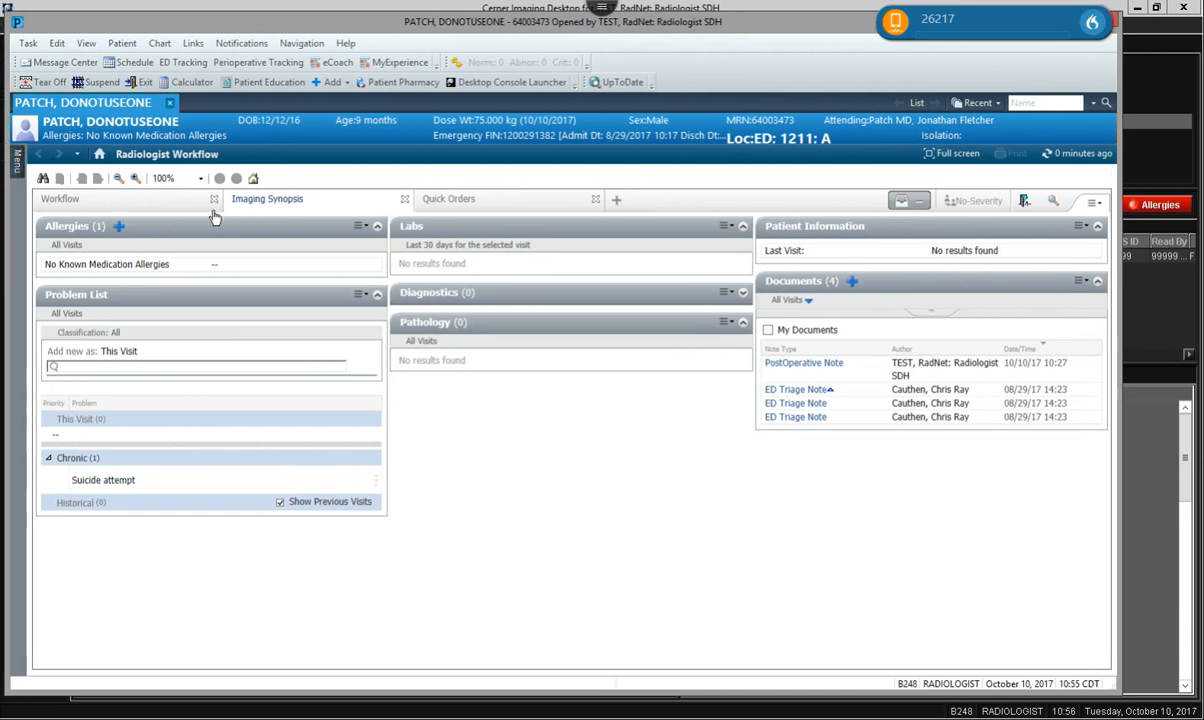
left_click(19, 165)
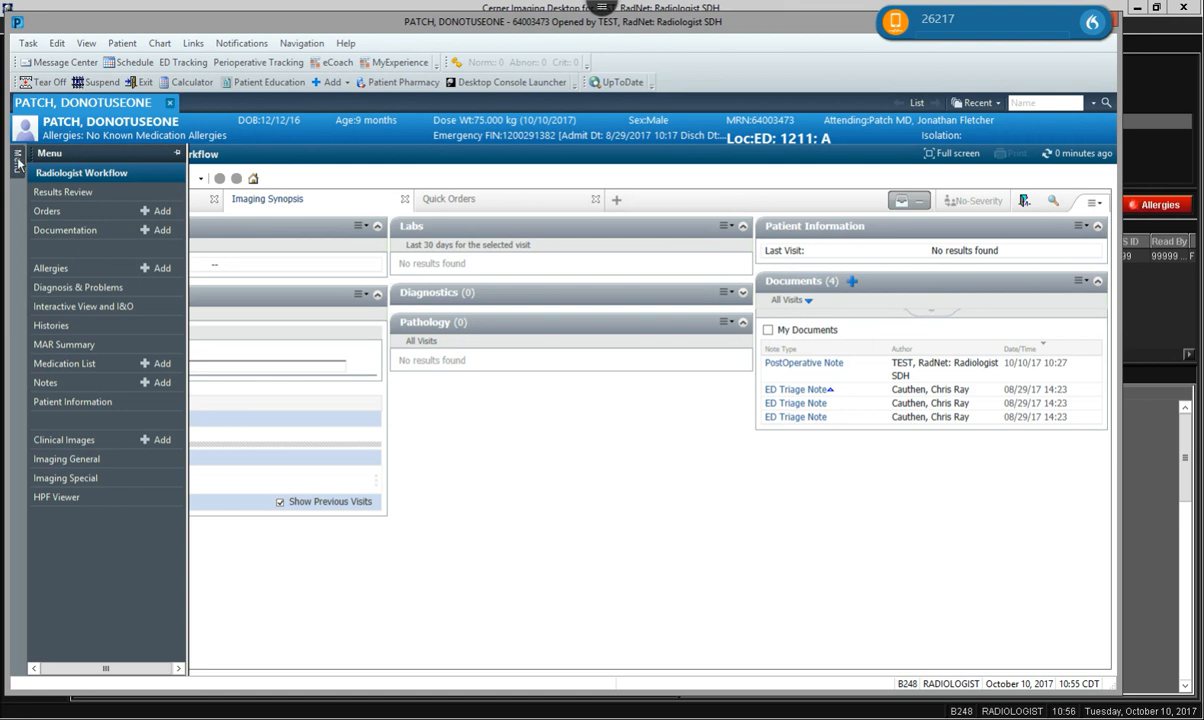
left_click(176, 154)
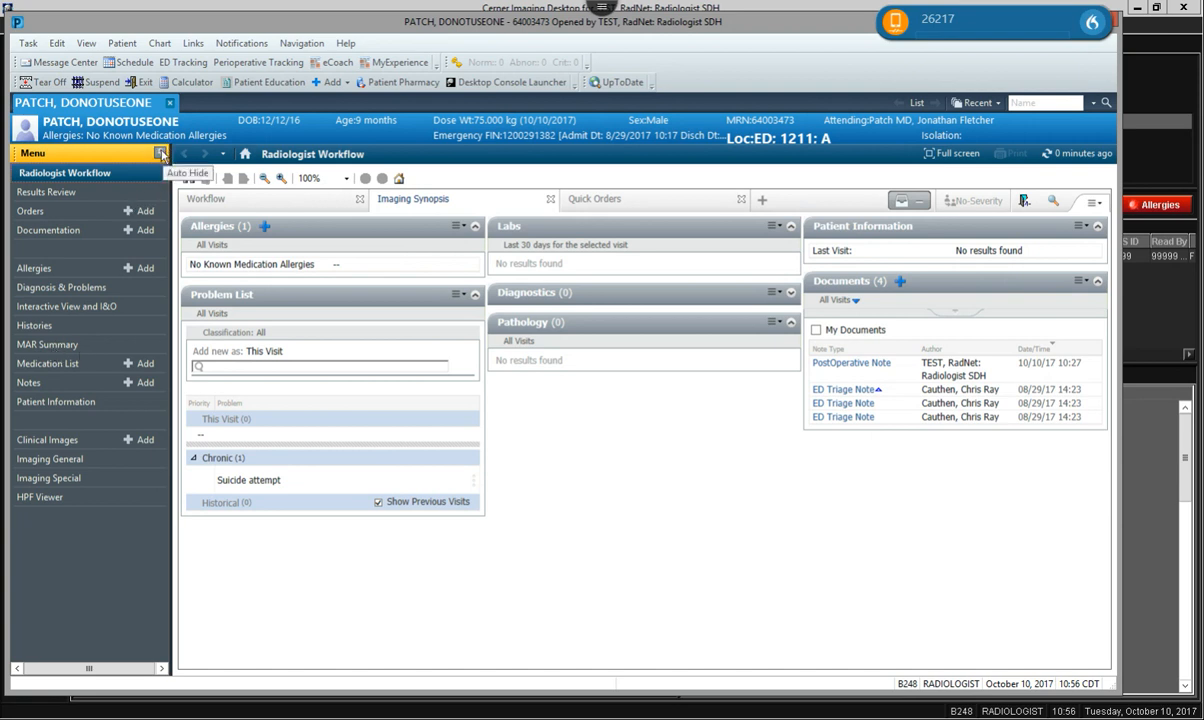
left_click(161, 155)
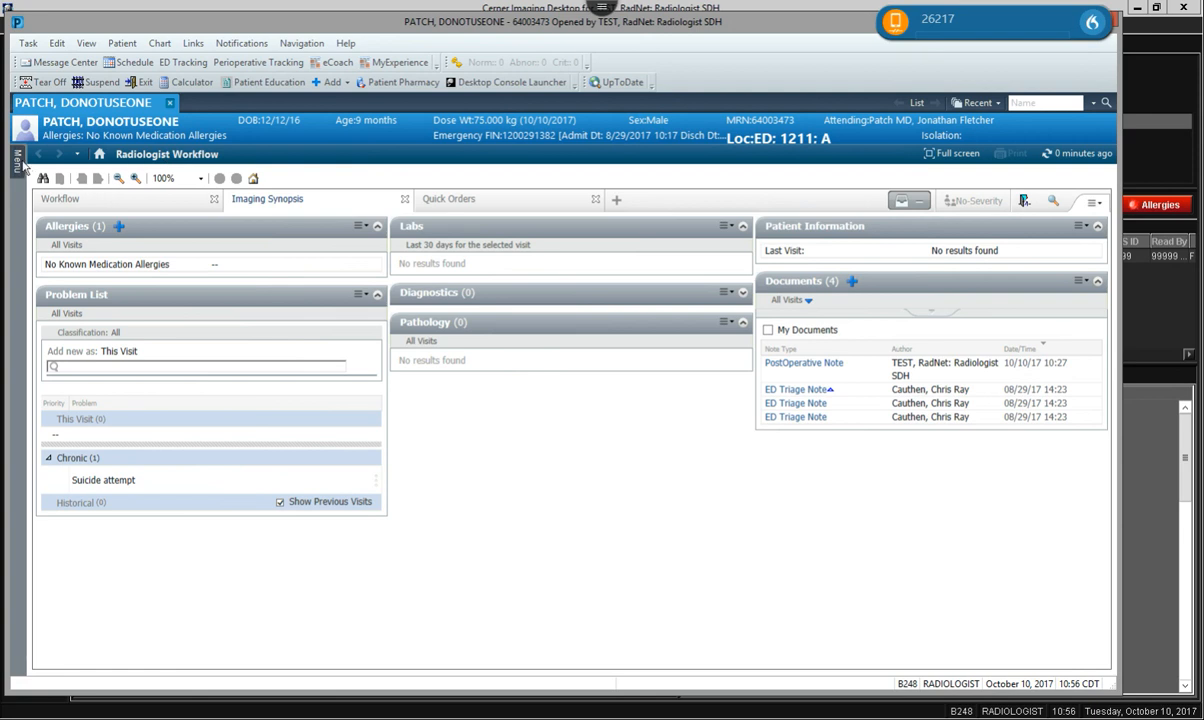
mouse_move(28, 168)
left_click(134, 206)
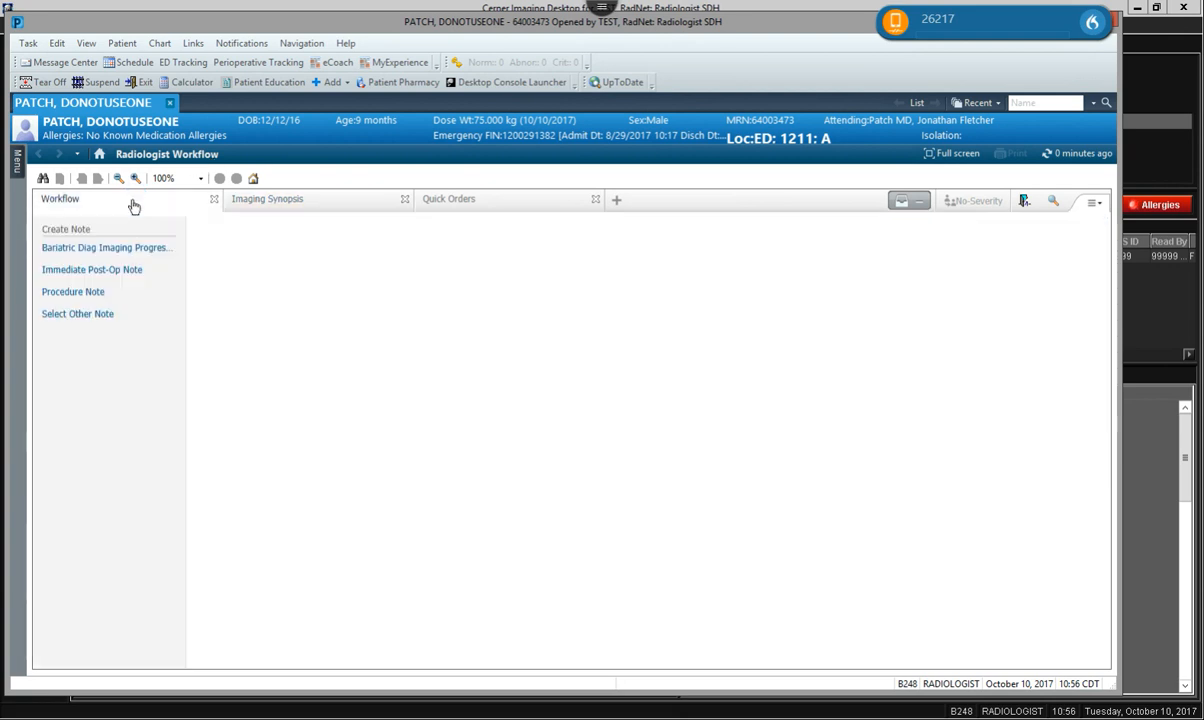
left_click(296, 203)
left_click(434, 202)
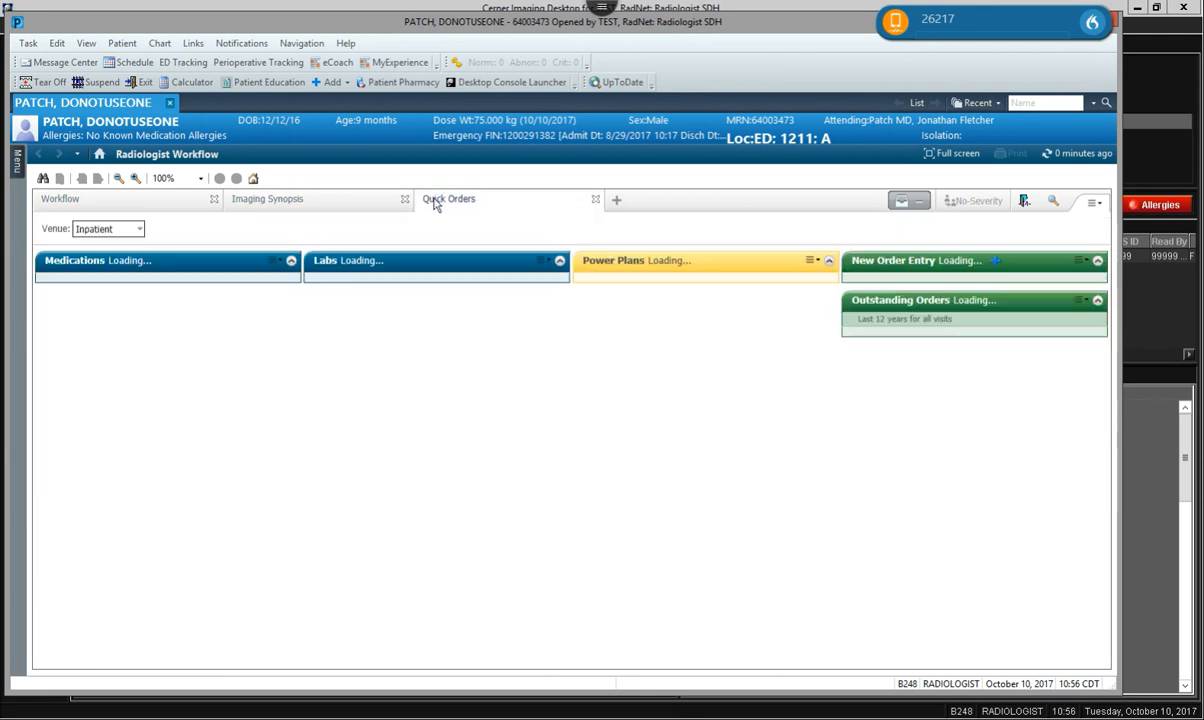
left_click(269, 202)
left_click(148, 199)
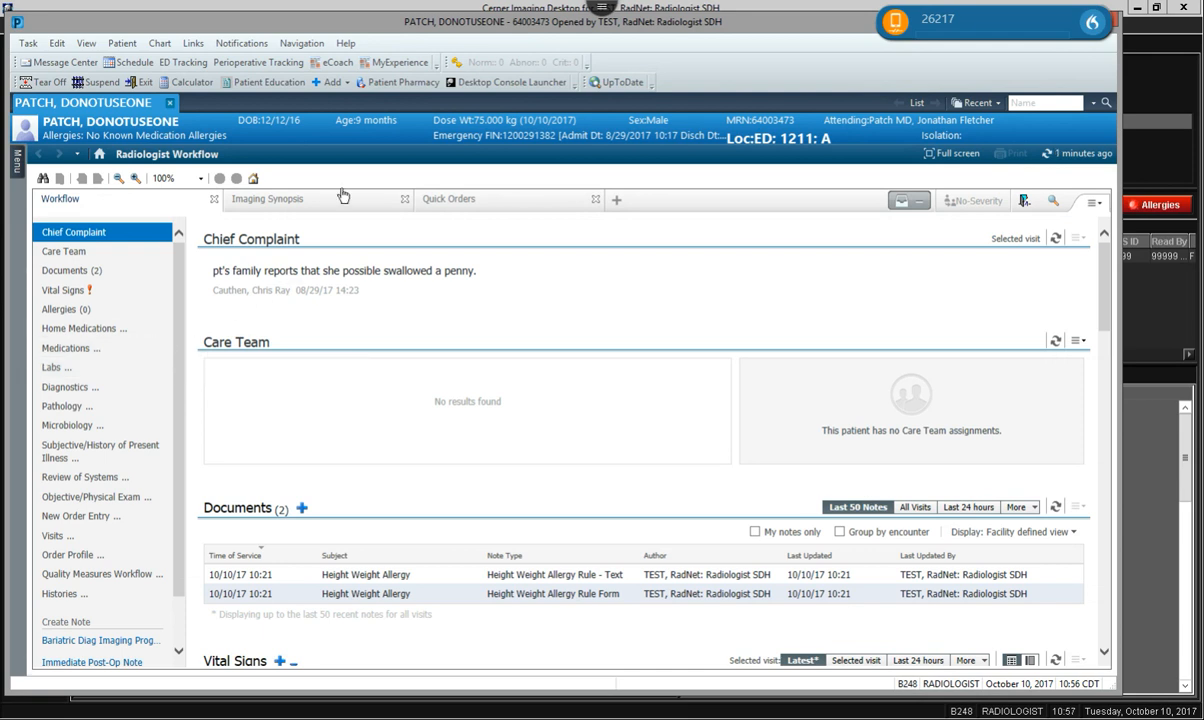
left_click(310, 196)
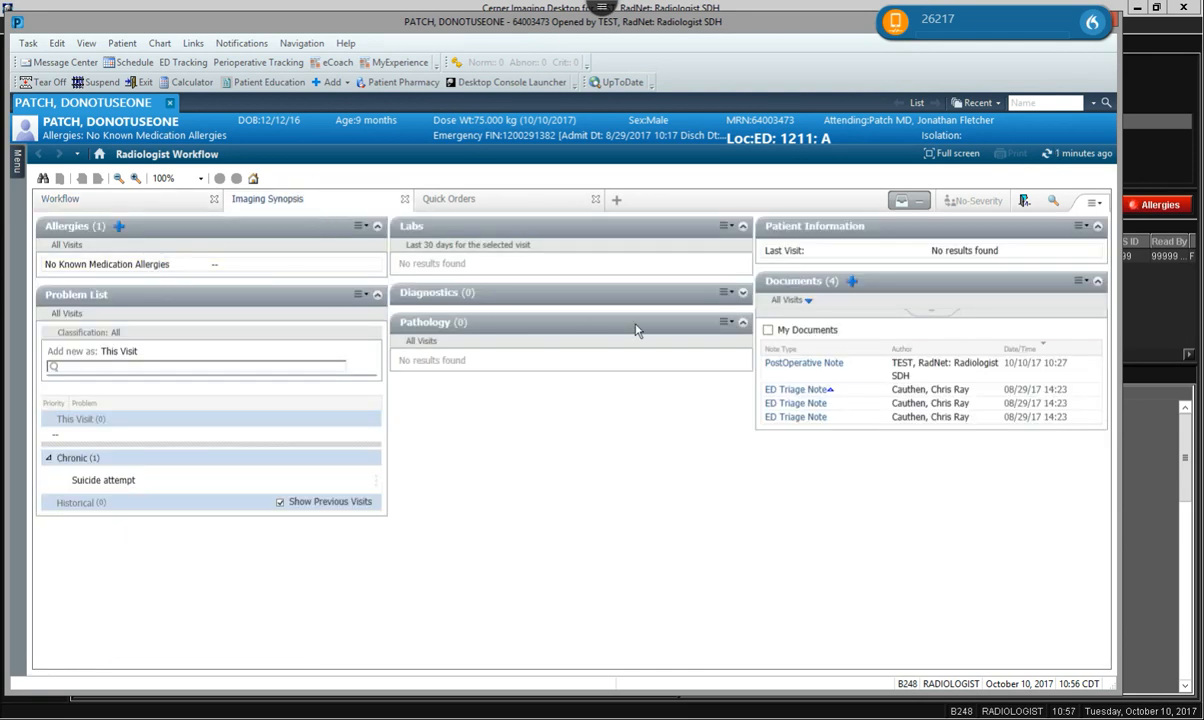
left_click(487, 199)
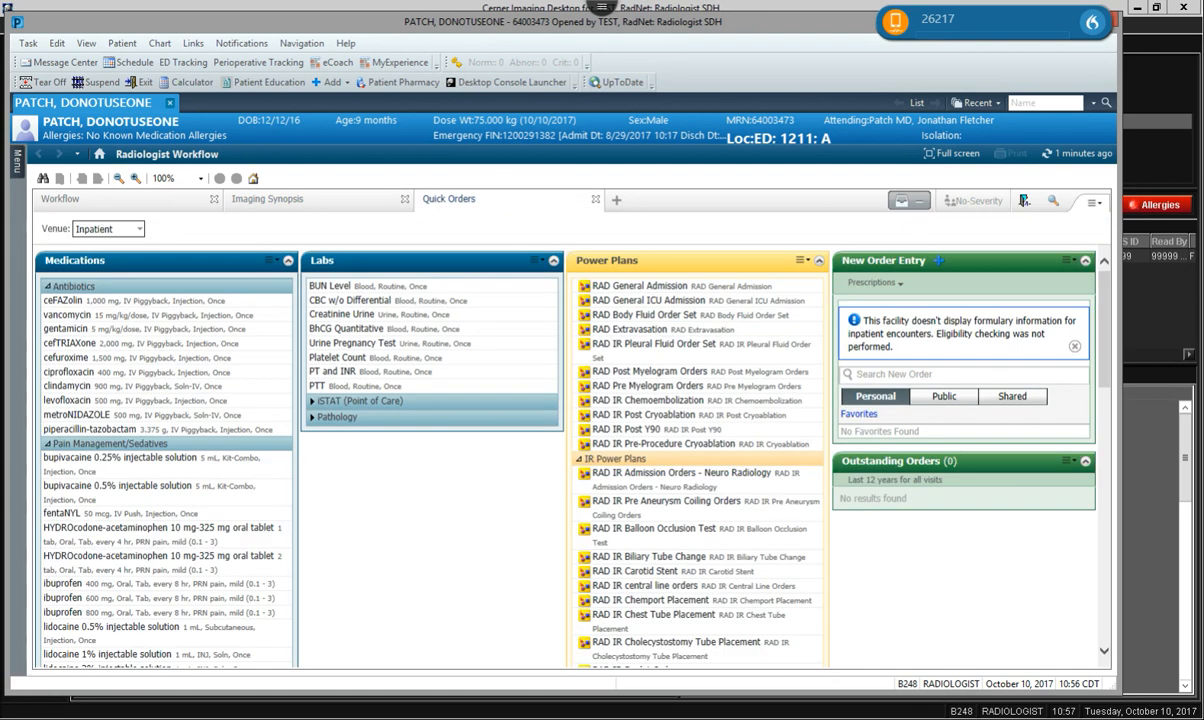
left_click(155, 196)
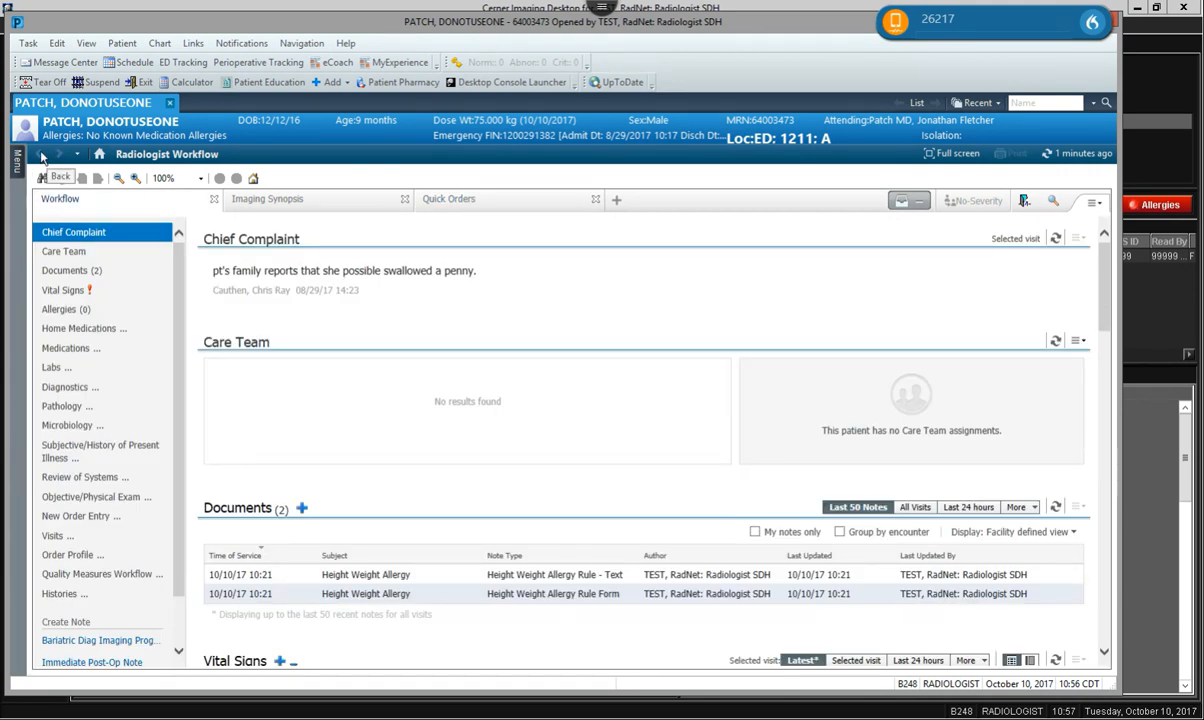
left_click(77, 156)
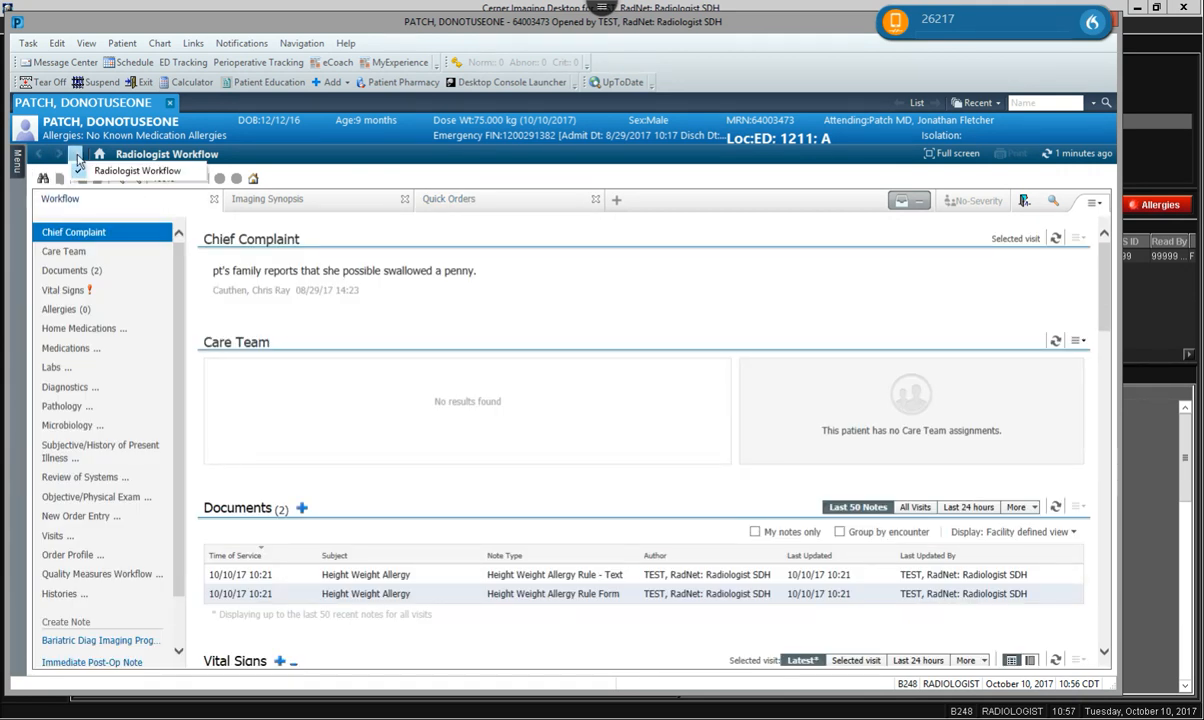
left_click(79, 158)
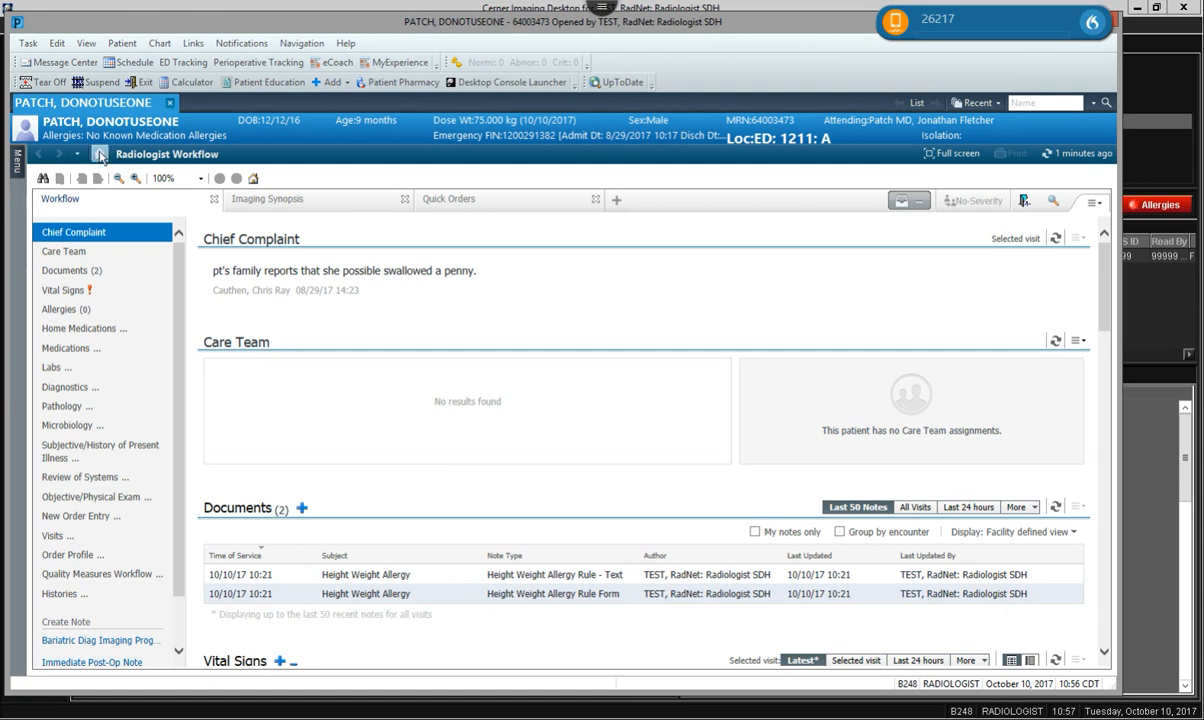
left_click(17, 160)
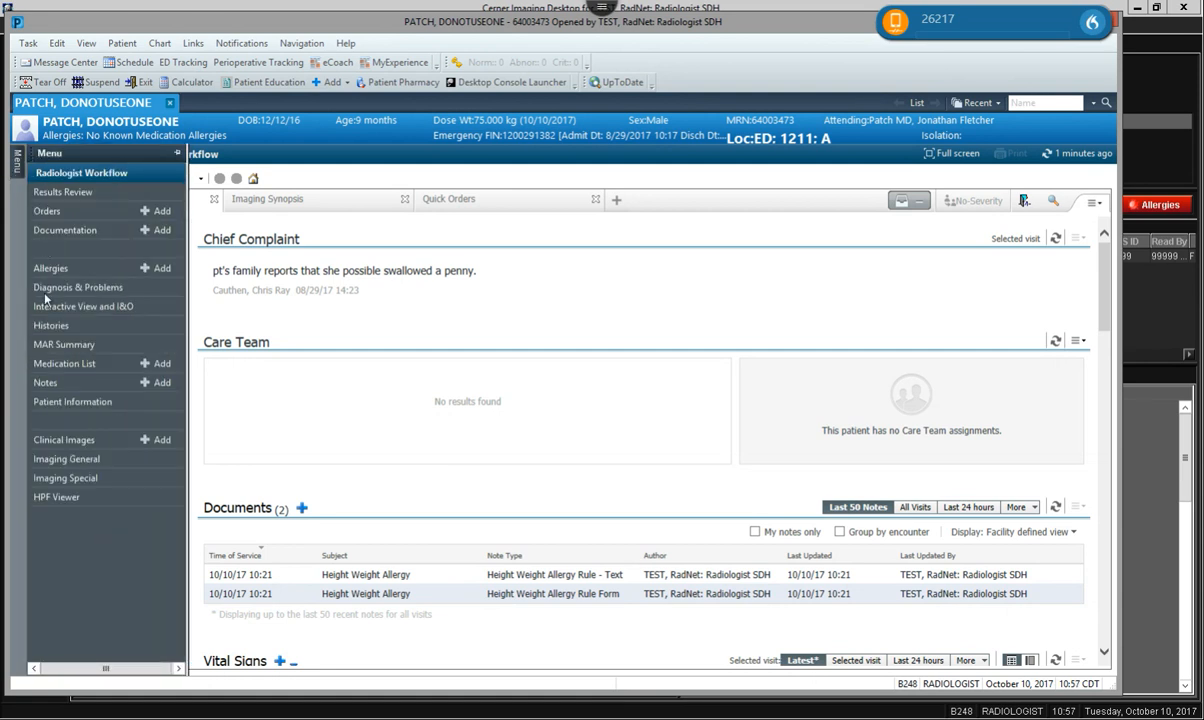
left_click(66, 366)
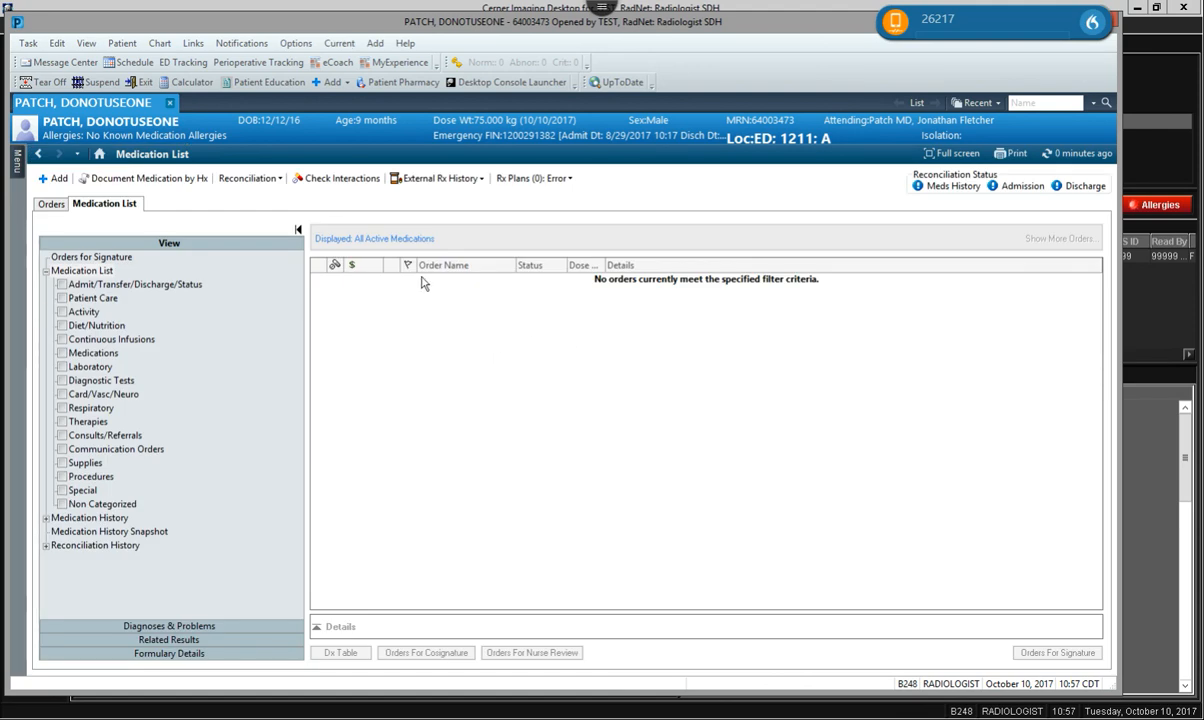
left_click(99, 154)
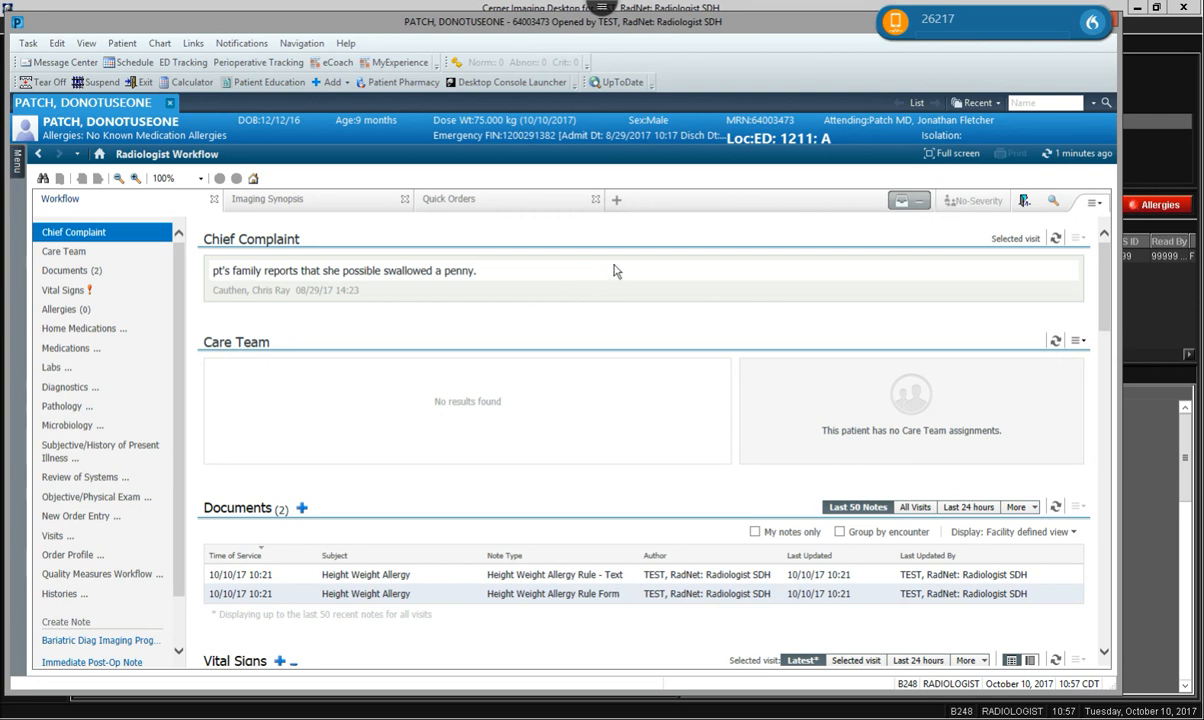
scroll(605, 275, "down", 1)
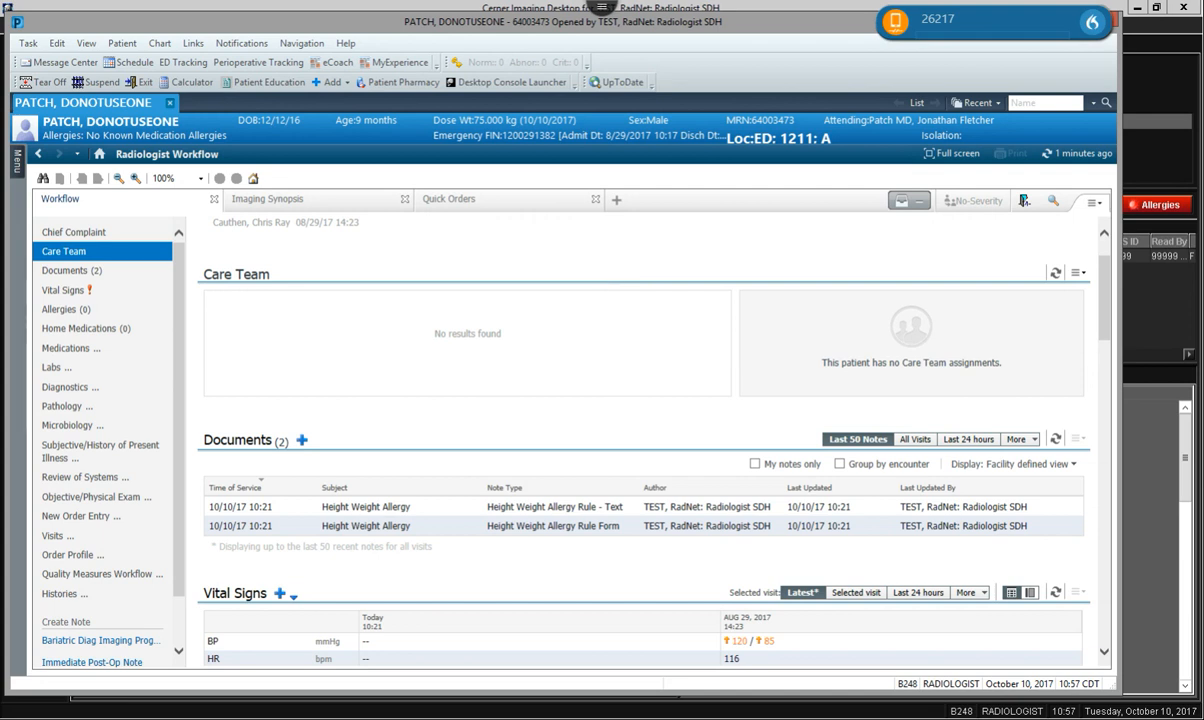
scroll(603, 277, "down", 5)
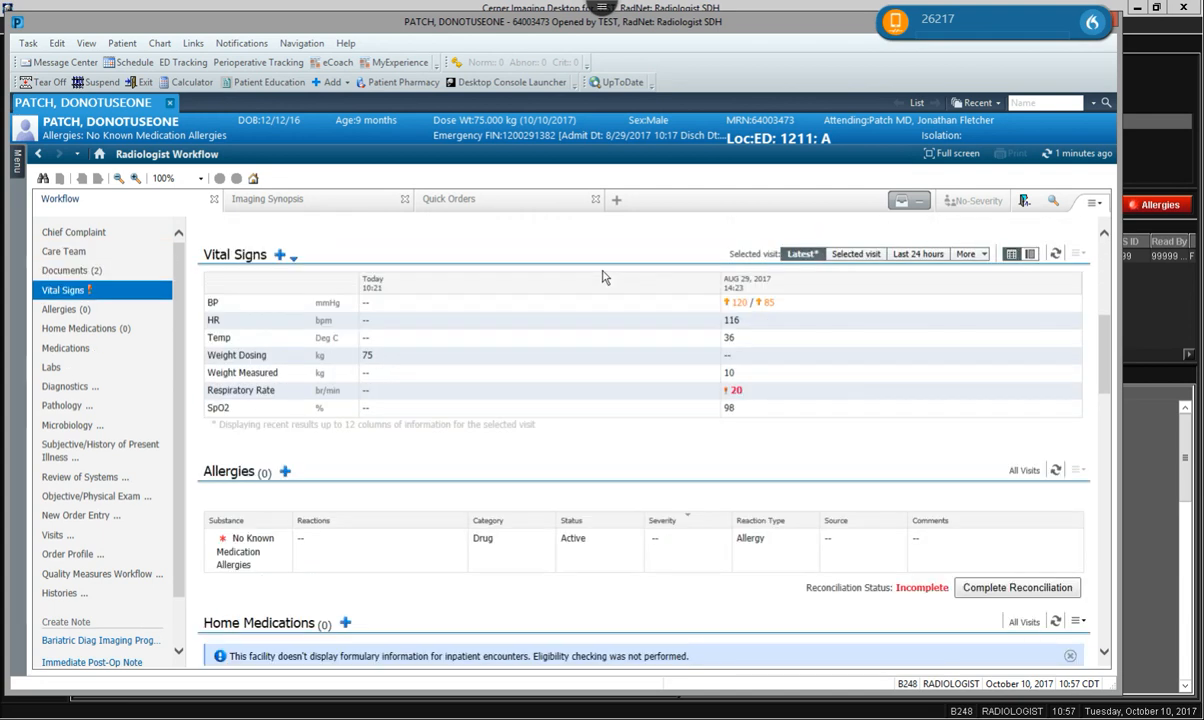
scroll(603, 277, "down", 3)
scroll(601, 278, "up", 8)
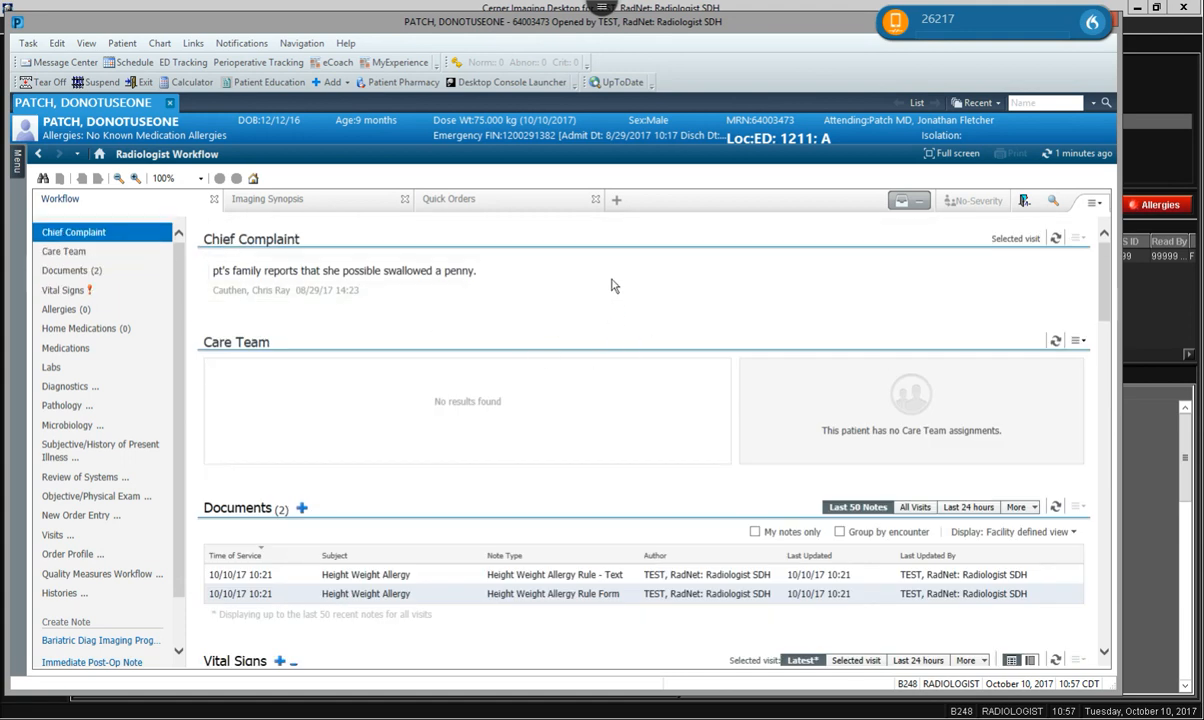
left_click(614, 283)
scroll(613, 280, "down", 3)
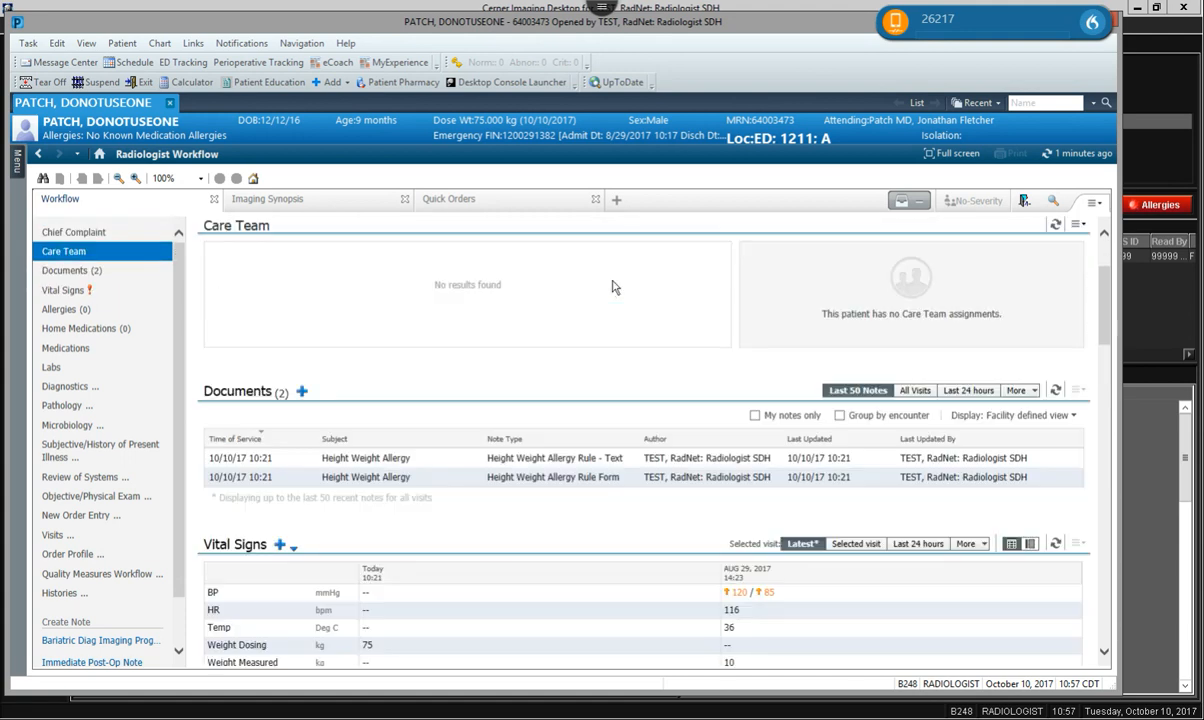
scroll(614, 287, "down", 3)
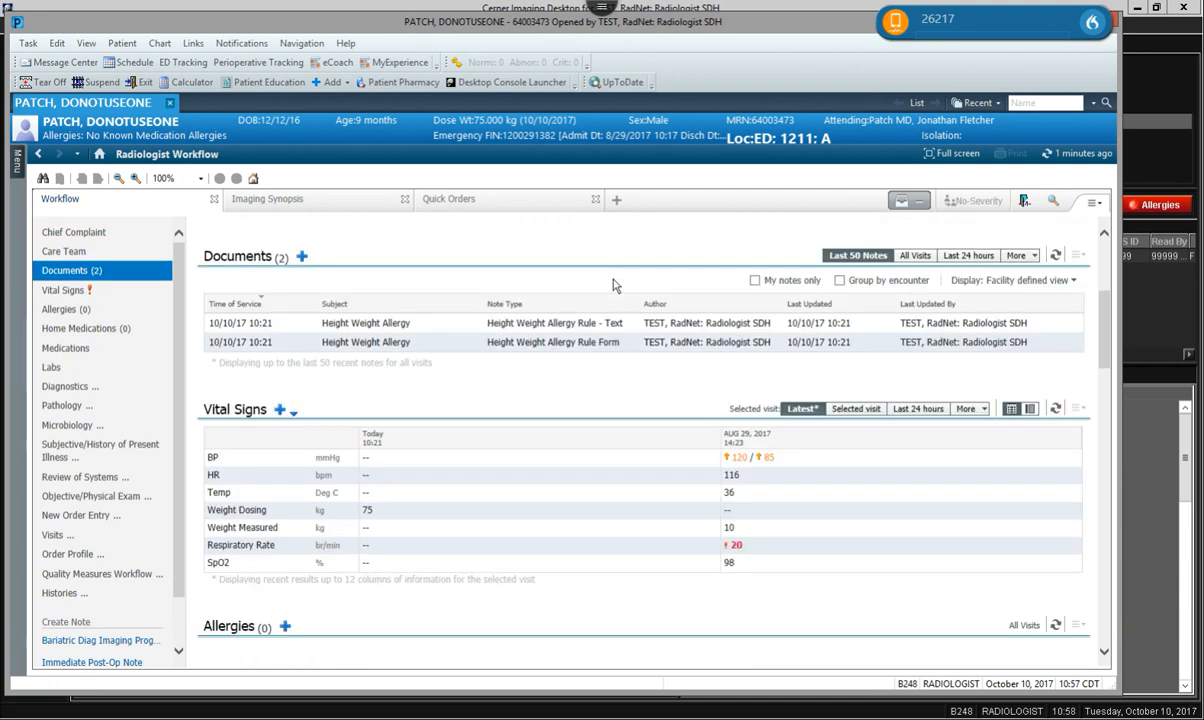
scroll(614, 286, "down", 12)
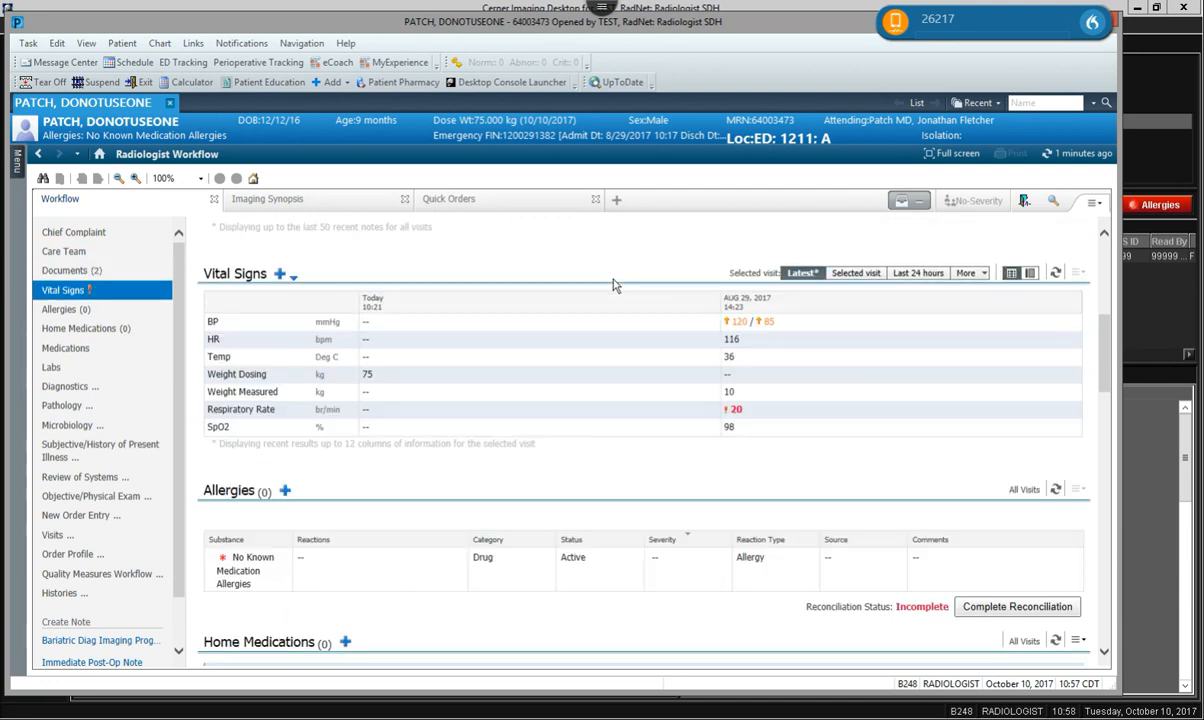
scroll(614, 286, "down", 8)
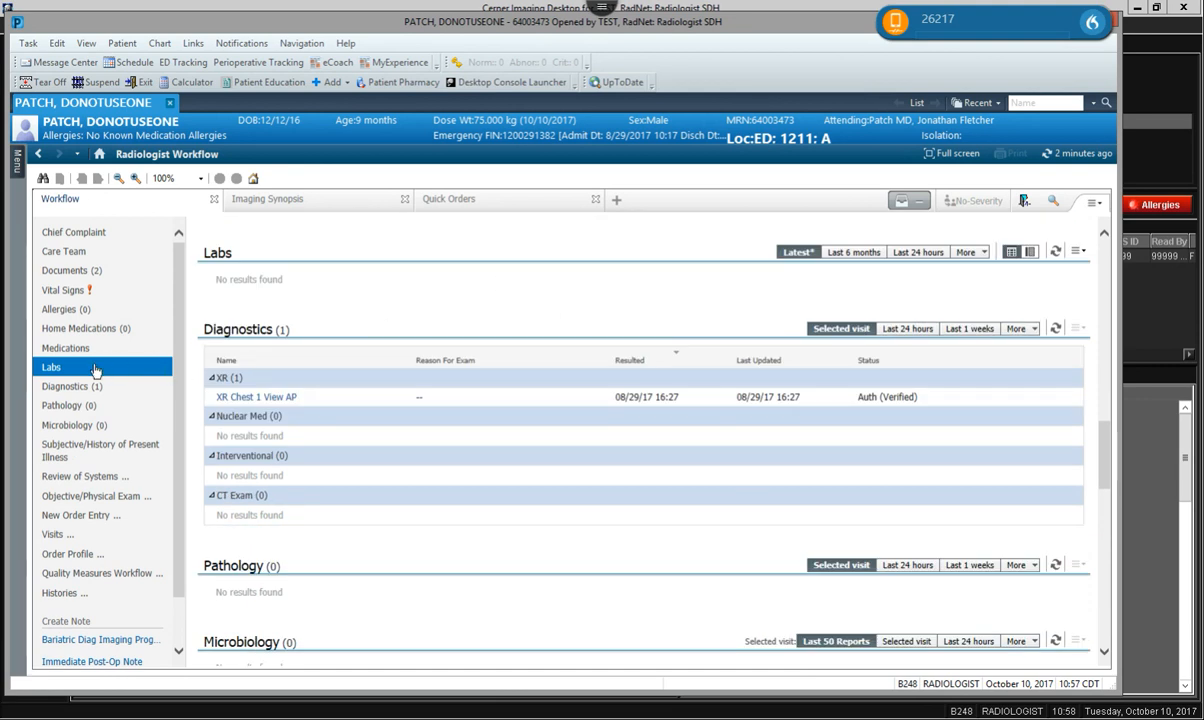
scroll(542, 343, "down", 8)
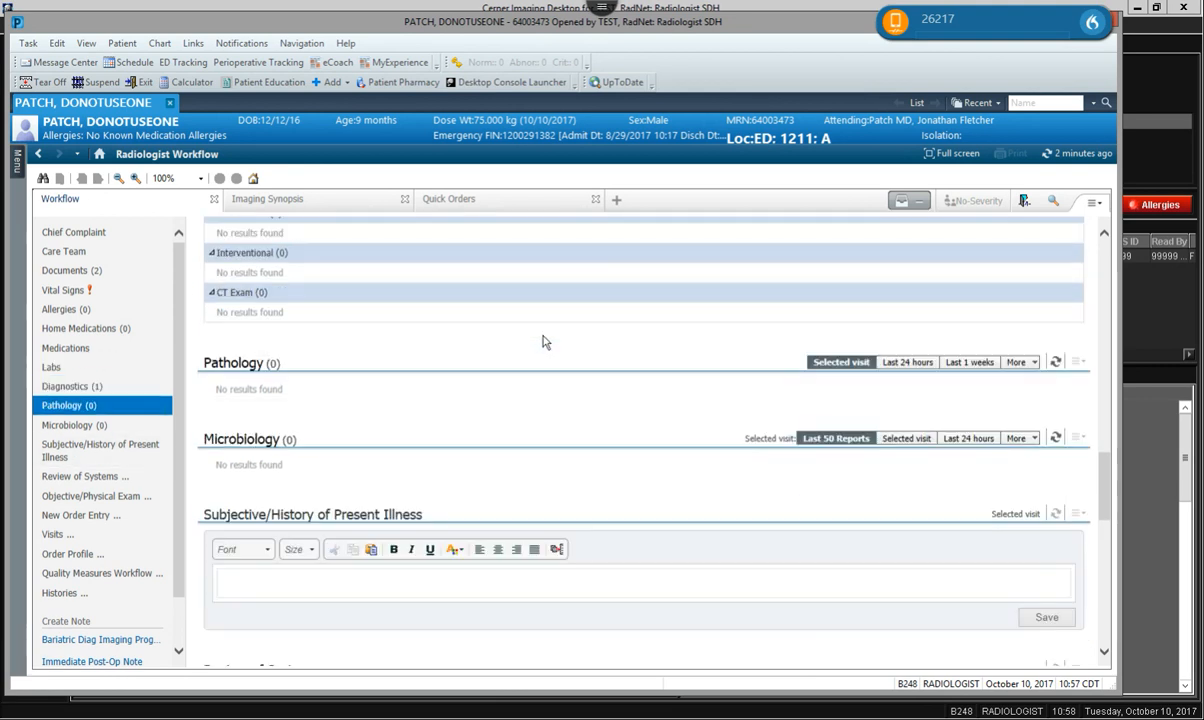
scroll(543, 338, "down", 6)
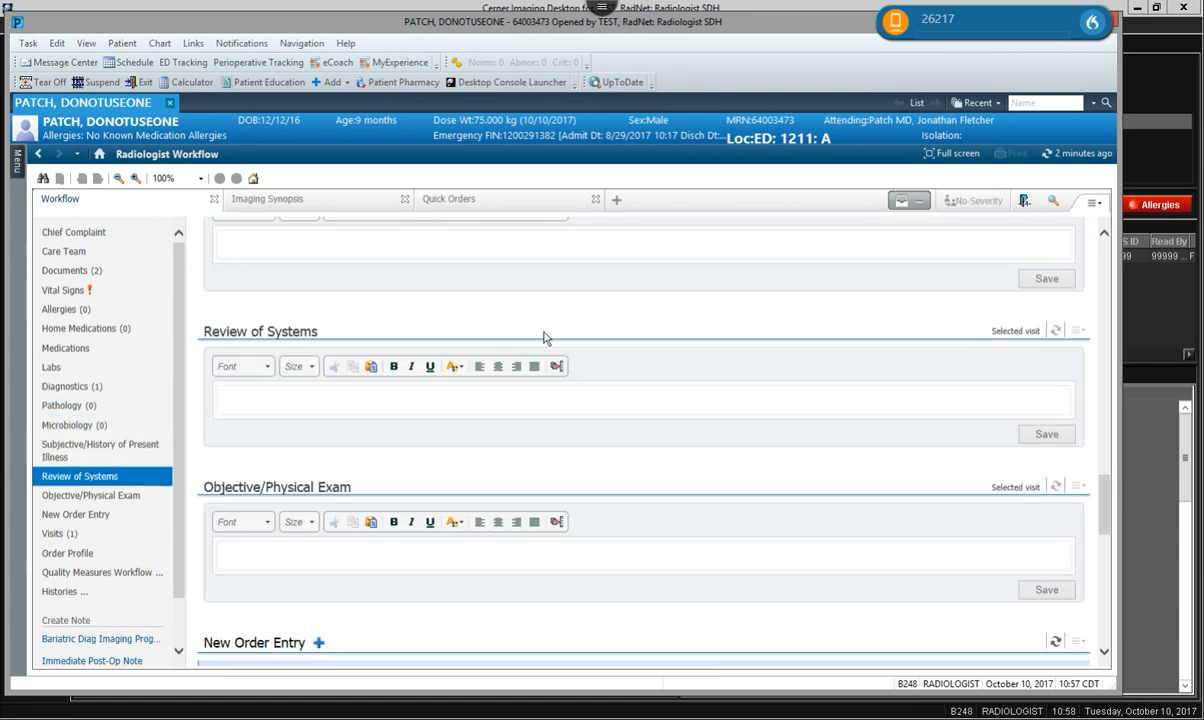
scroll(550, 331, "down", 12)
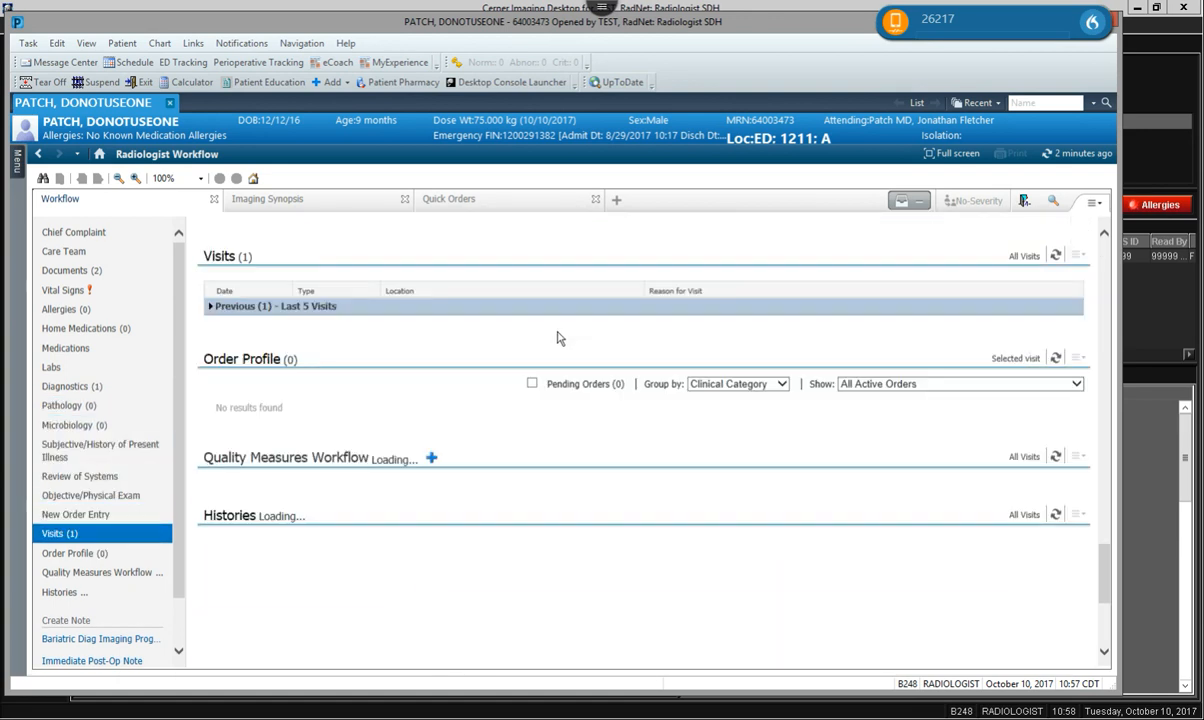
scroll(559, 336, "down", 3)
scroll(570, 340, "up", 6)
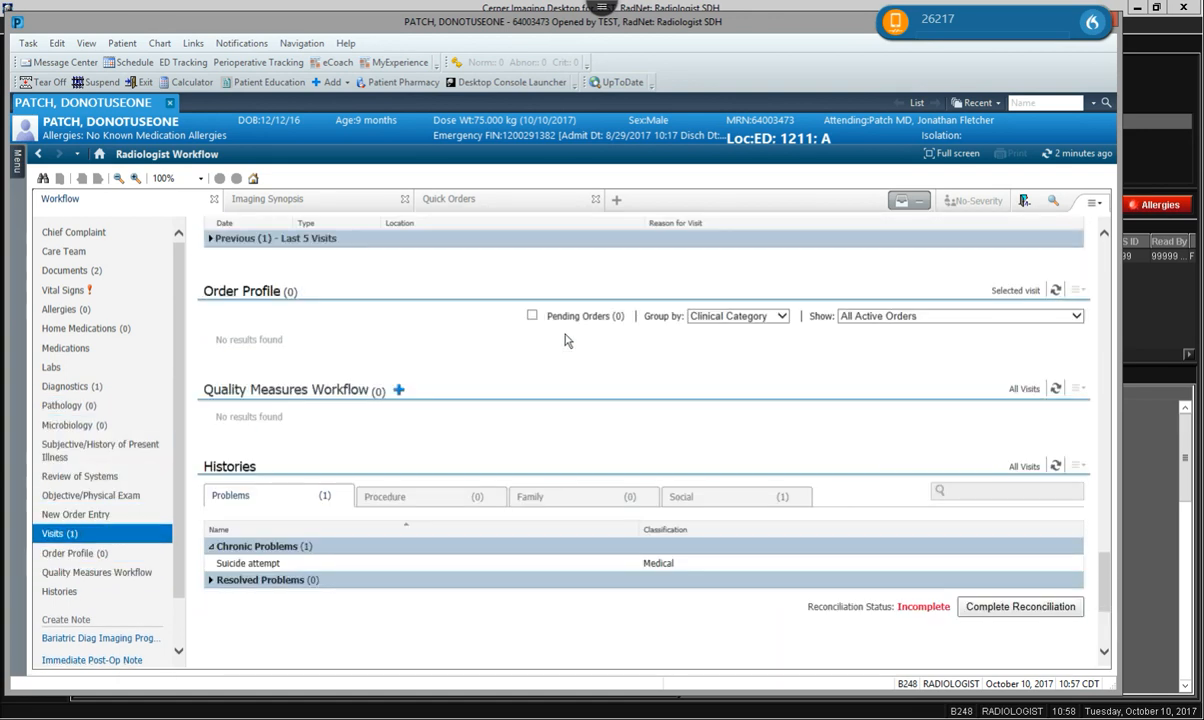
scroll(575, 342, "down", 7)
scroll(572, 341, "up", 20)
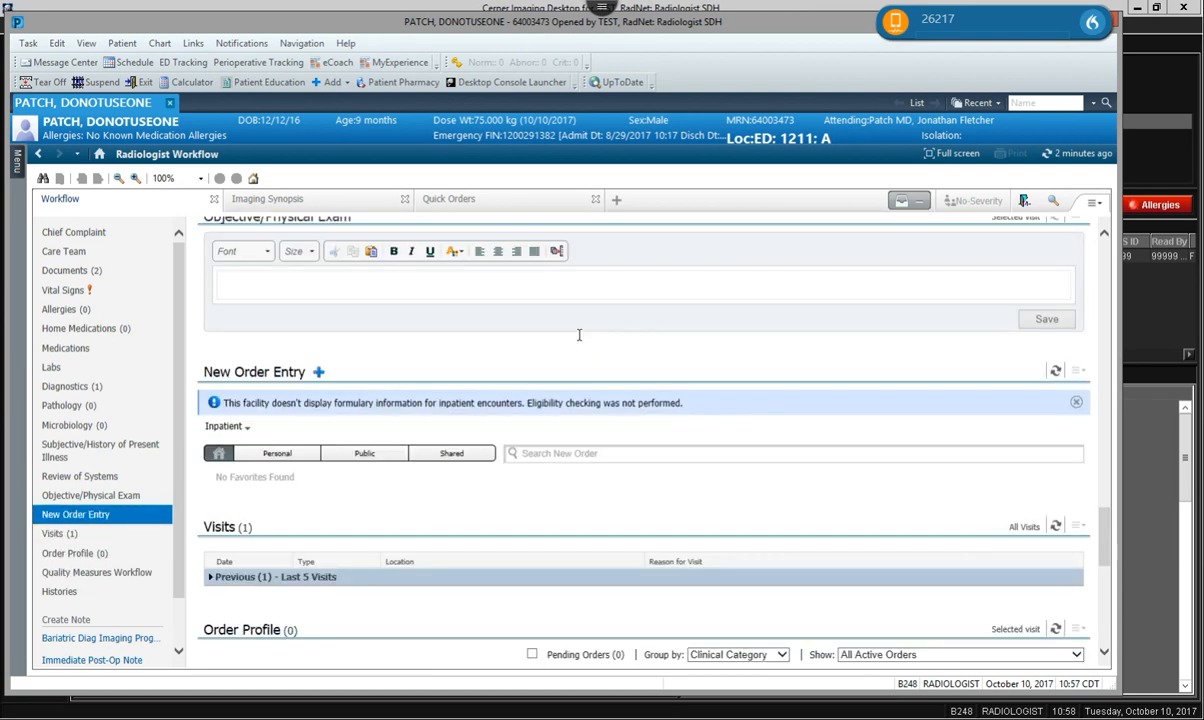
scroll(588, 332, "up", 18)
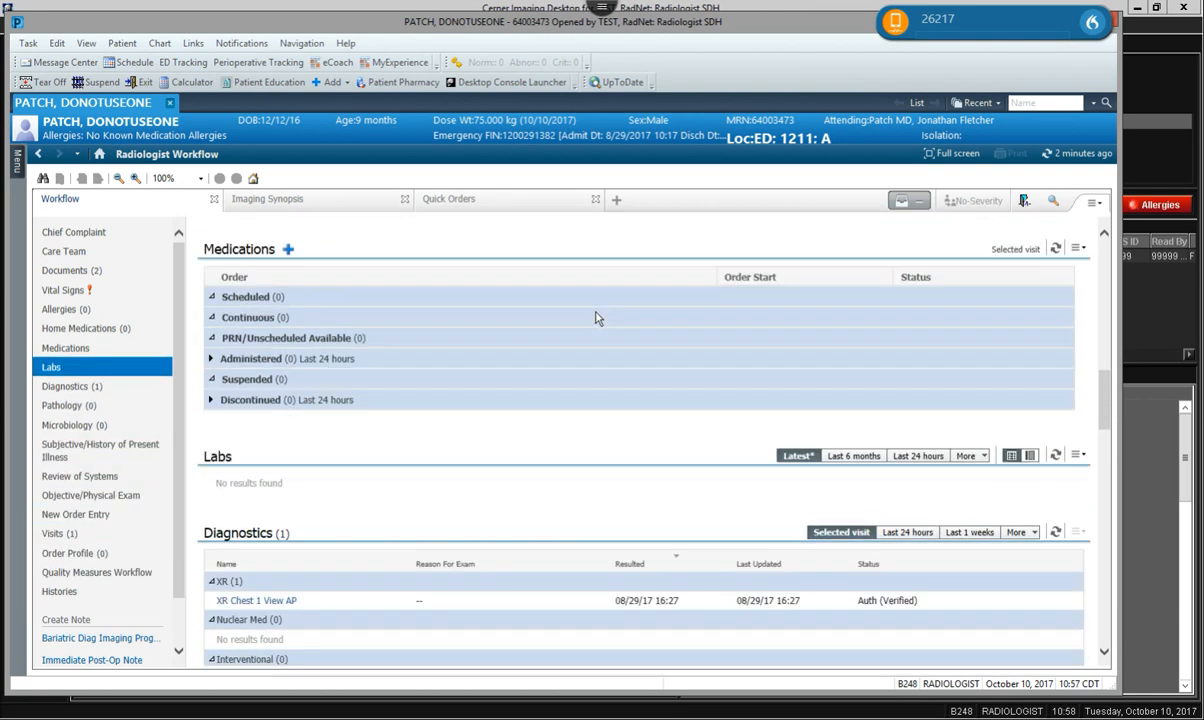
scroll(519, 438, "down", 3)
scroll(551, 451, "up", 6)
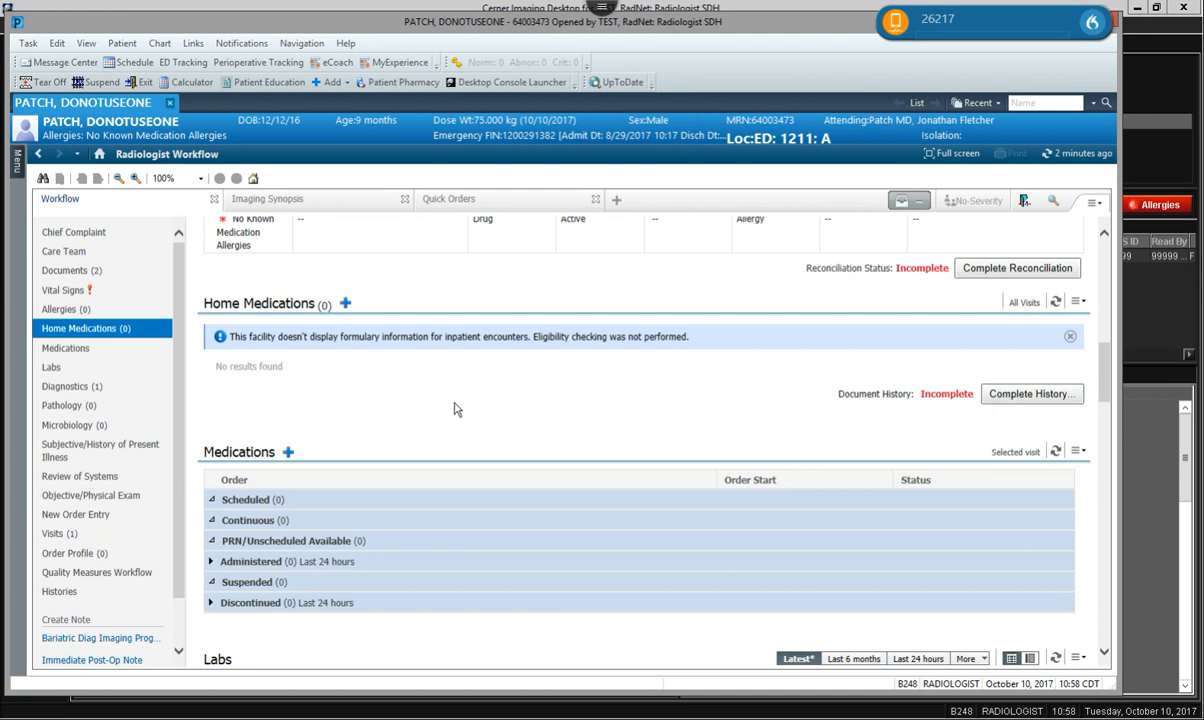
scroll(410, 398, "up", 3)
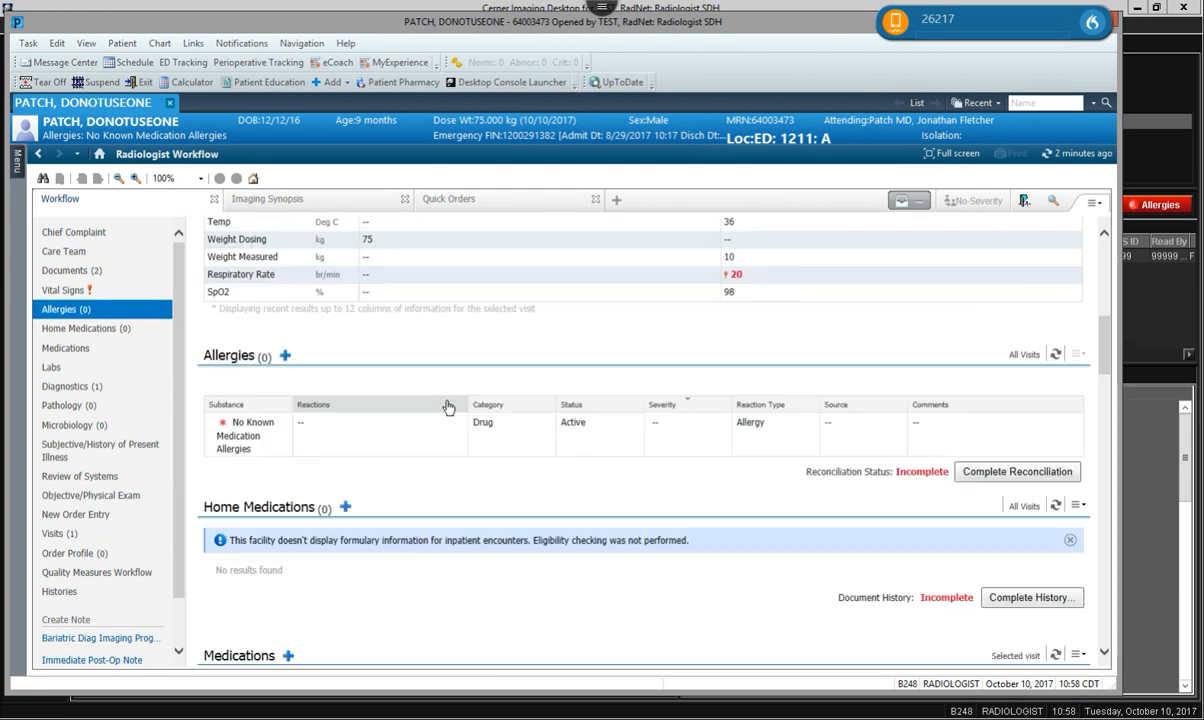
scroll(515, 412, "up", 3)
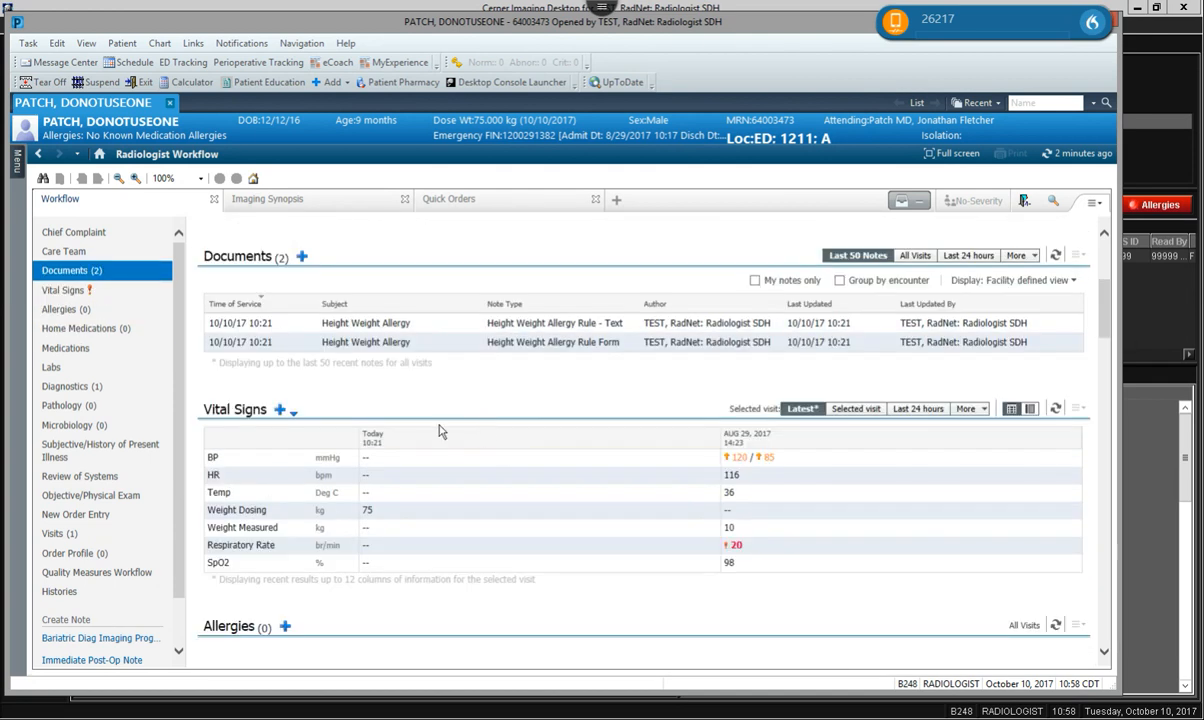
scroll(450, 430, "up", 1)
scroll(450, 430, "down", 5)
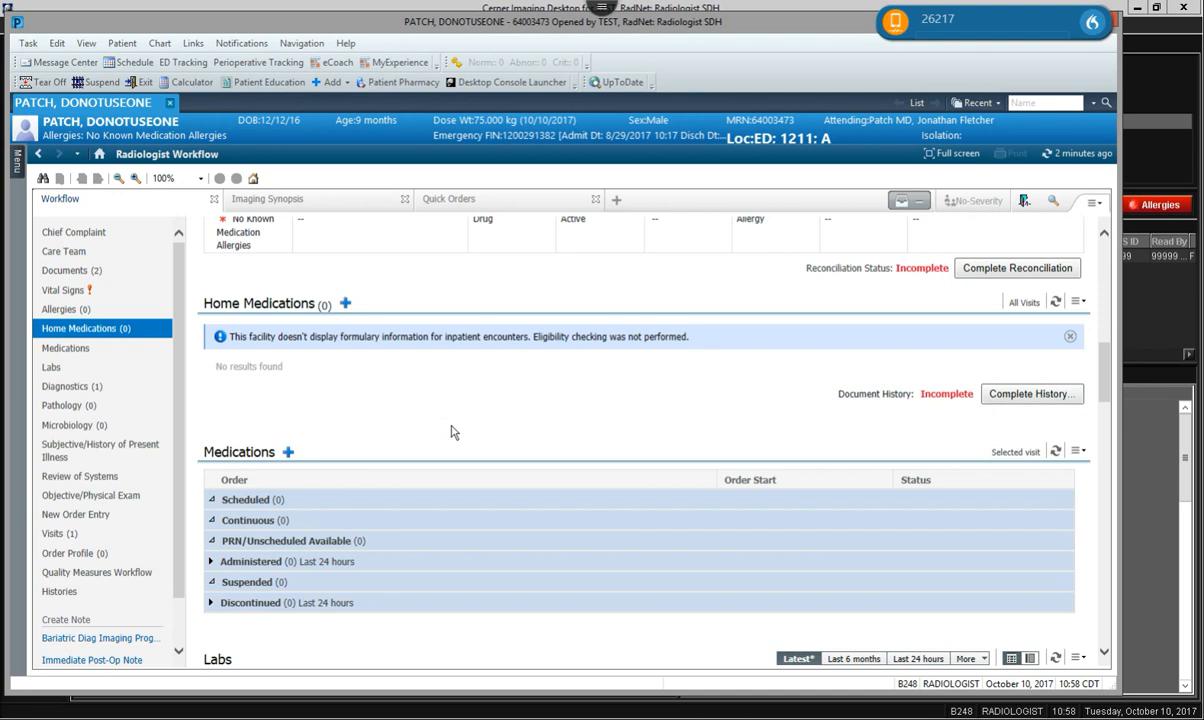
scroll(450, 430, "down", 10)
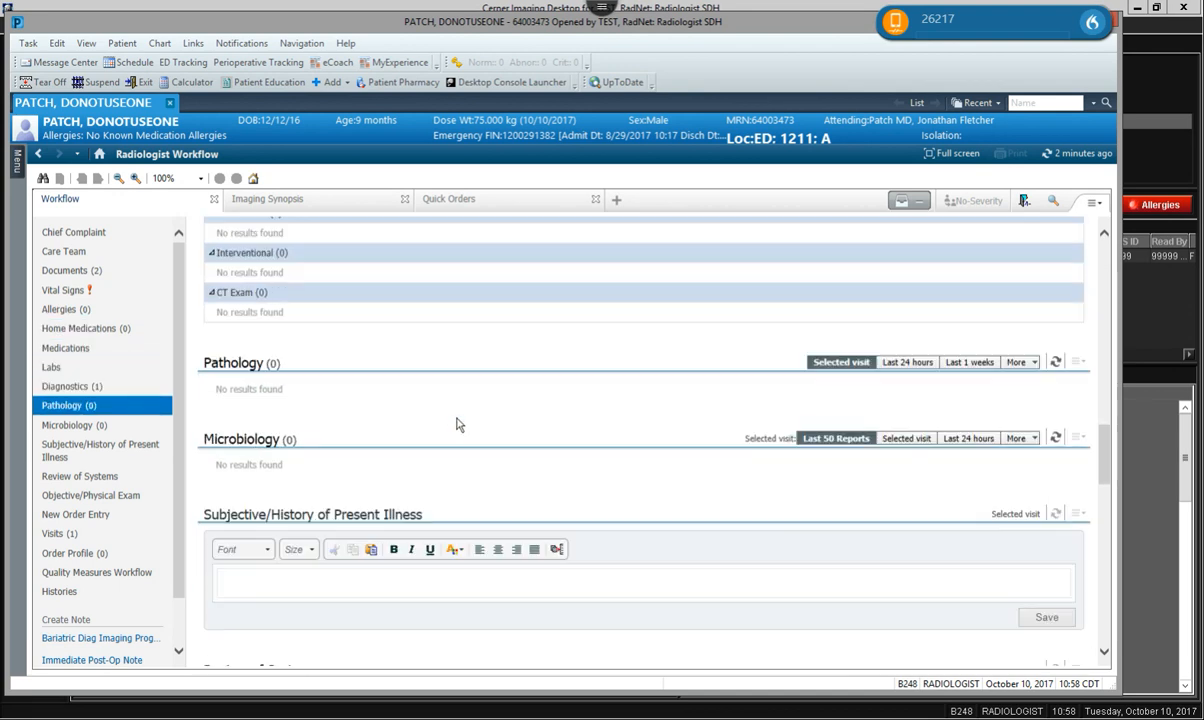
scroll(458, 422, "down", 3)
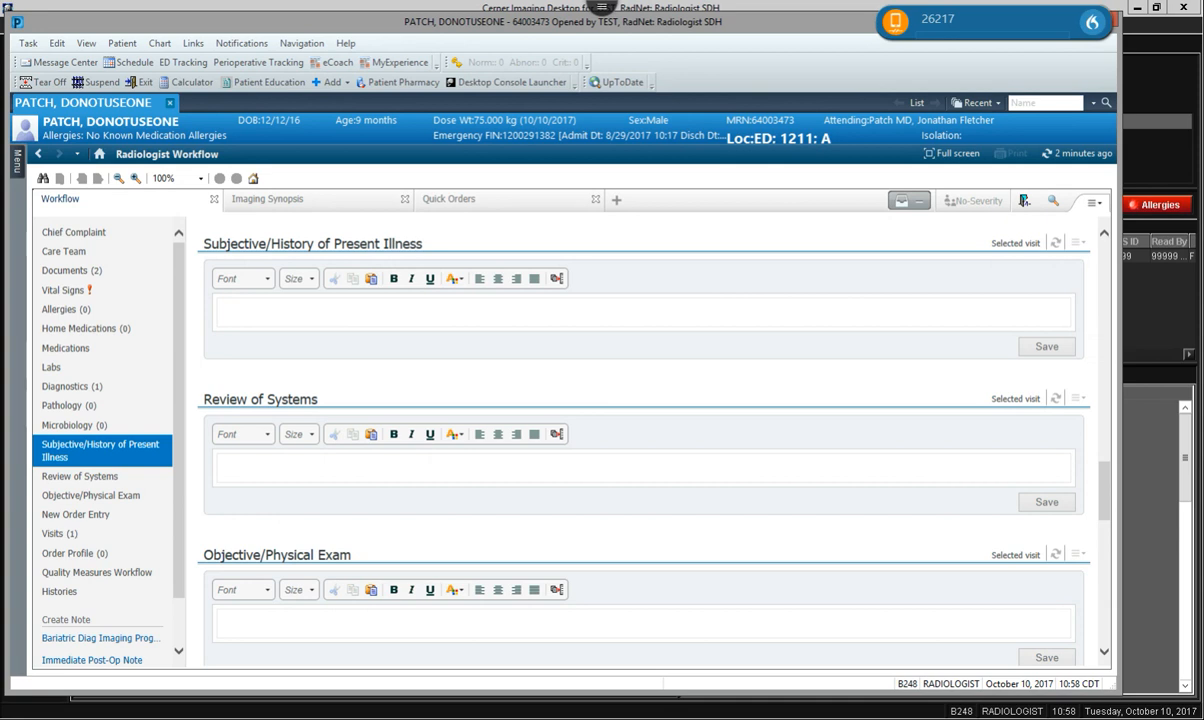
left_click(182, 425)
left_click_drag(182, 425, 180, 486)
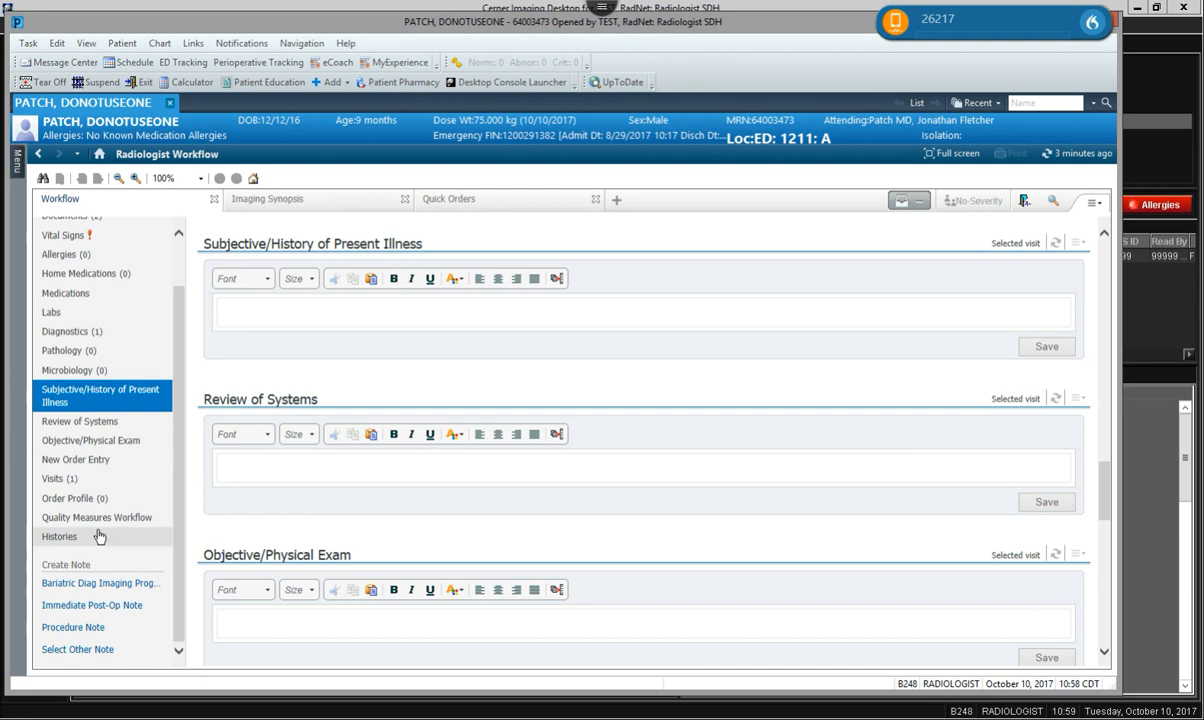
Create an Immediate Post-Op Note and place the caret in Preoperative Diagnosis, then Drains.
left_click(98, 607)
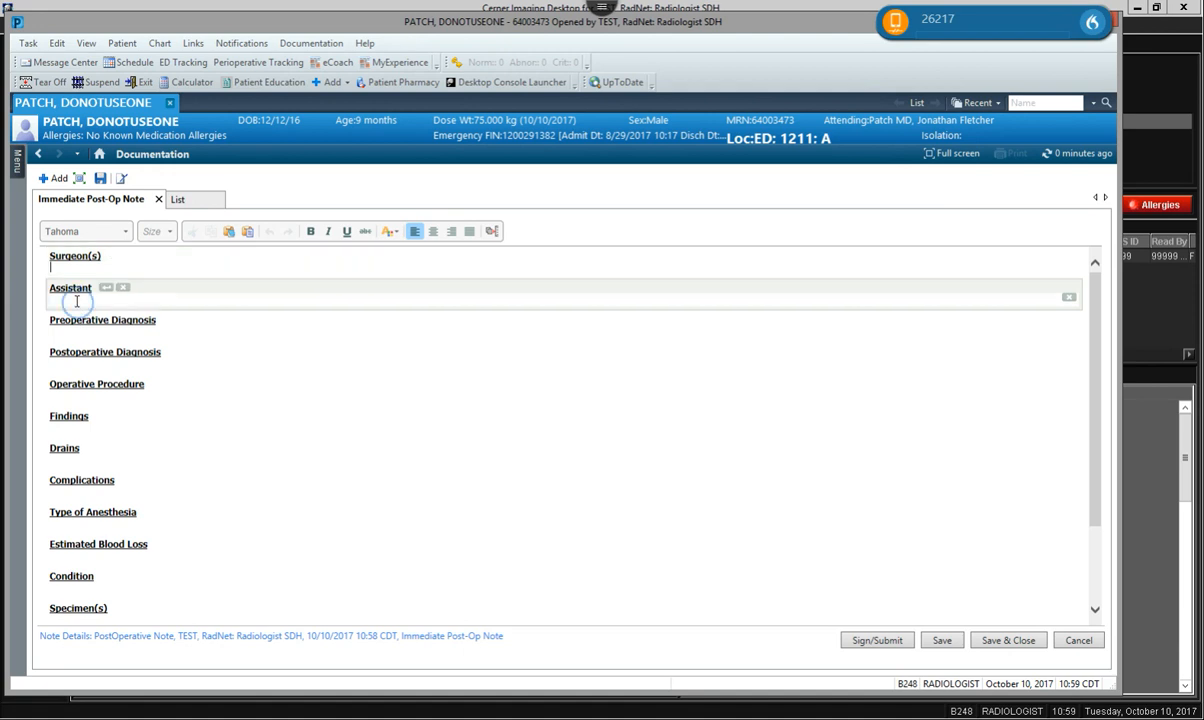
left_click(109, 330)
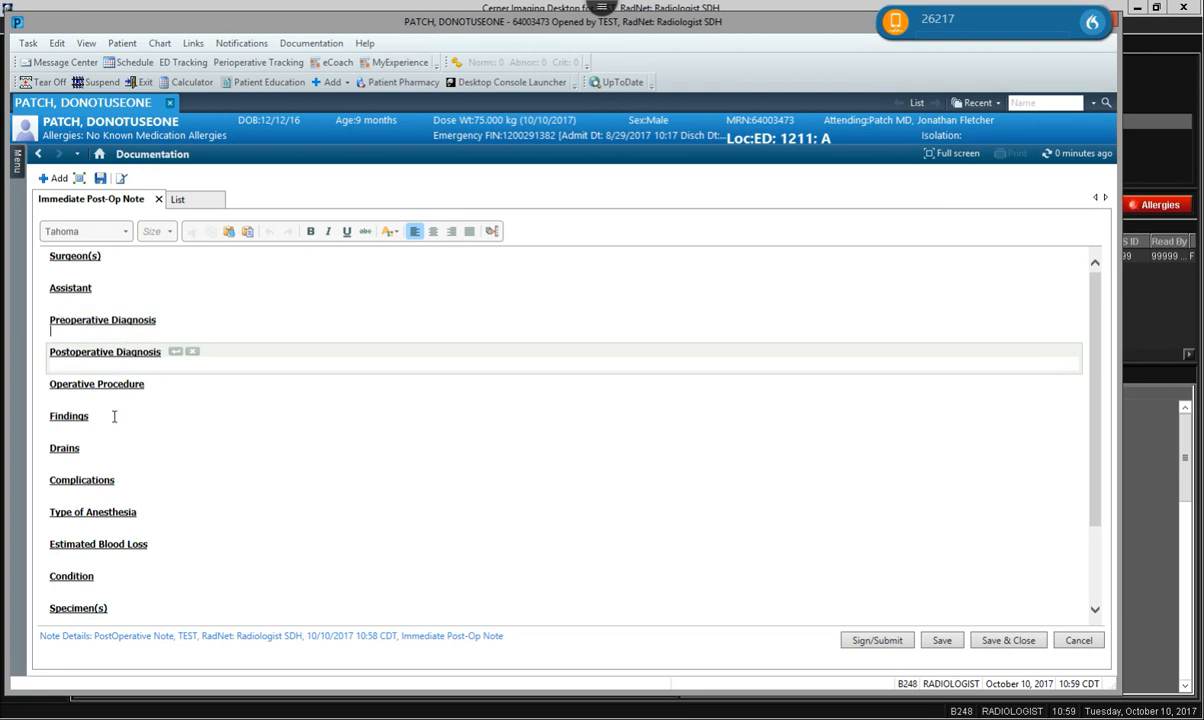
left_click(117, 458)
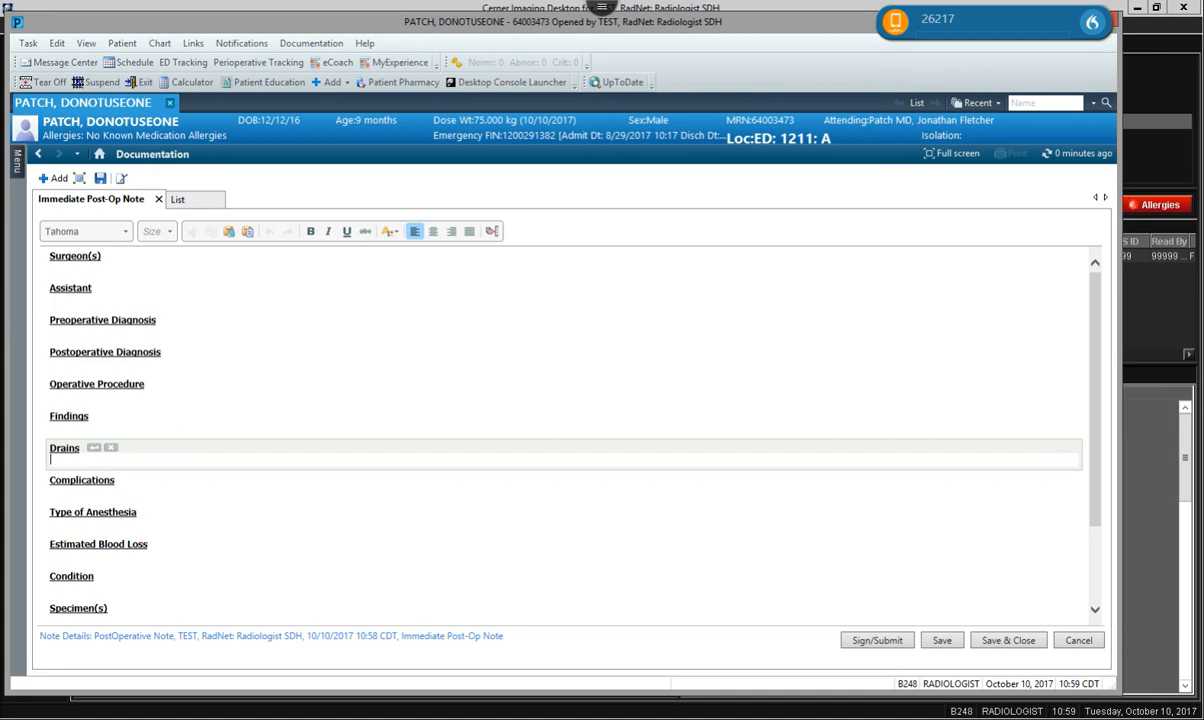
In Drains, type '.PE' and insert the .PEComplete physical exam auto-text.
type(".")
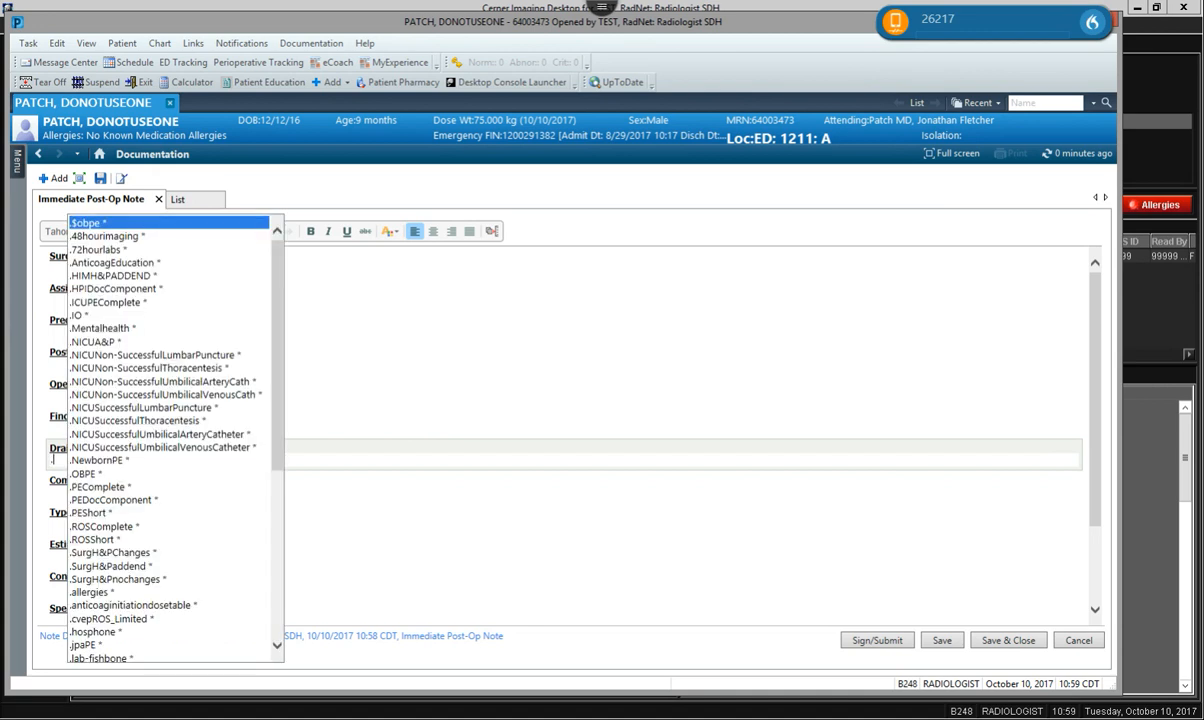
key("BackSpace")
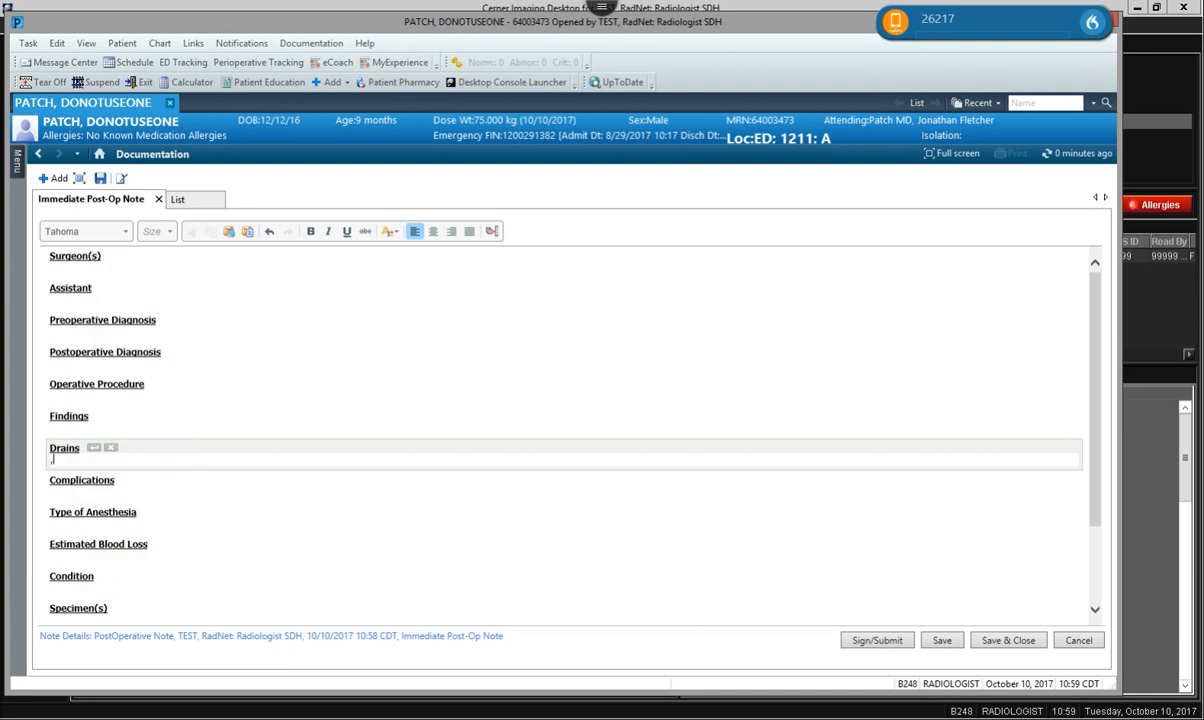
type(",")
key("BackSpace")
type("/")
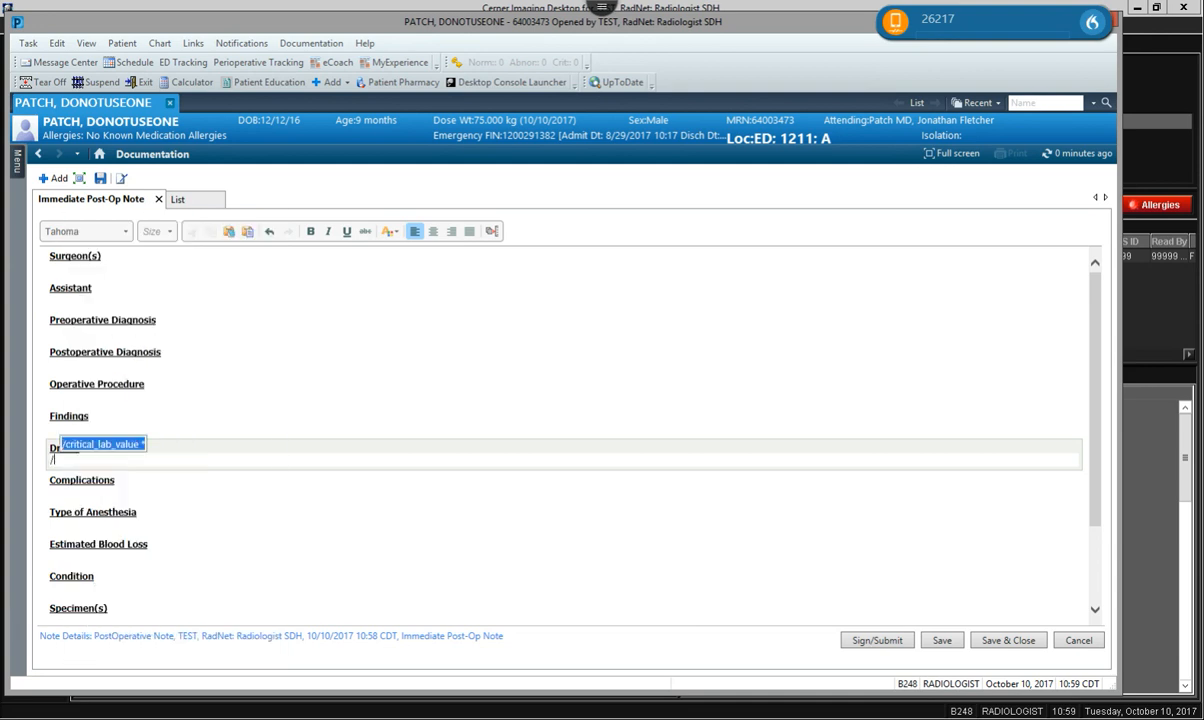
key("BackSpace")
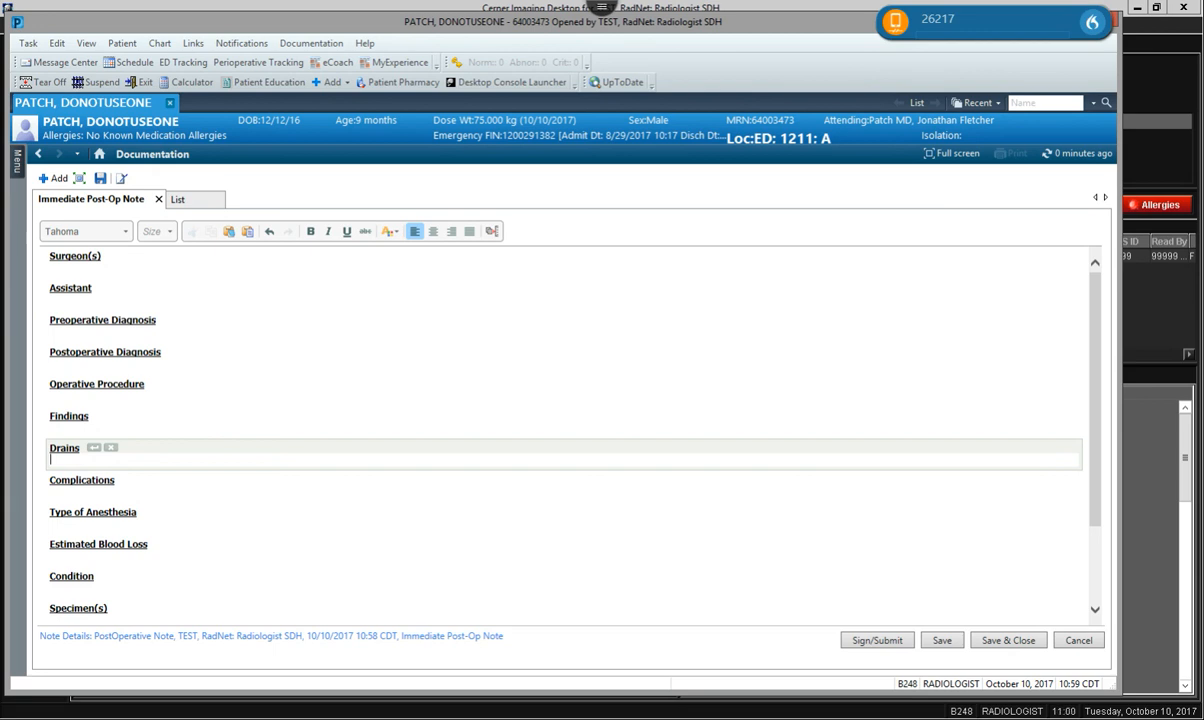
type(".")
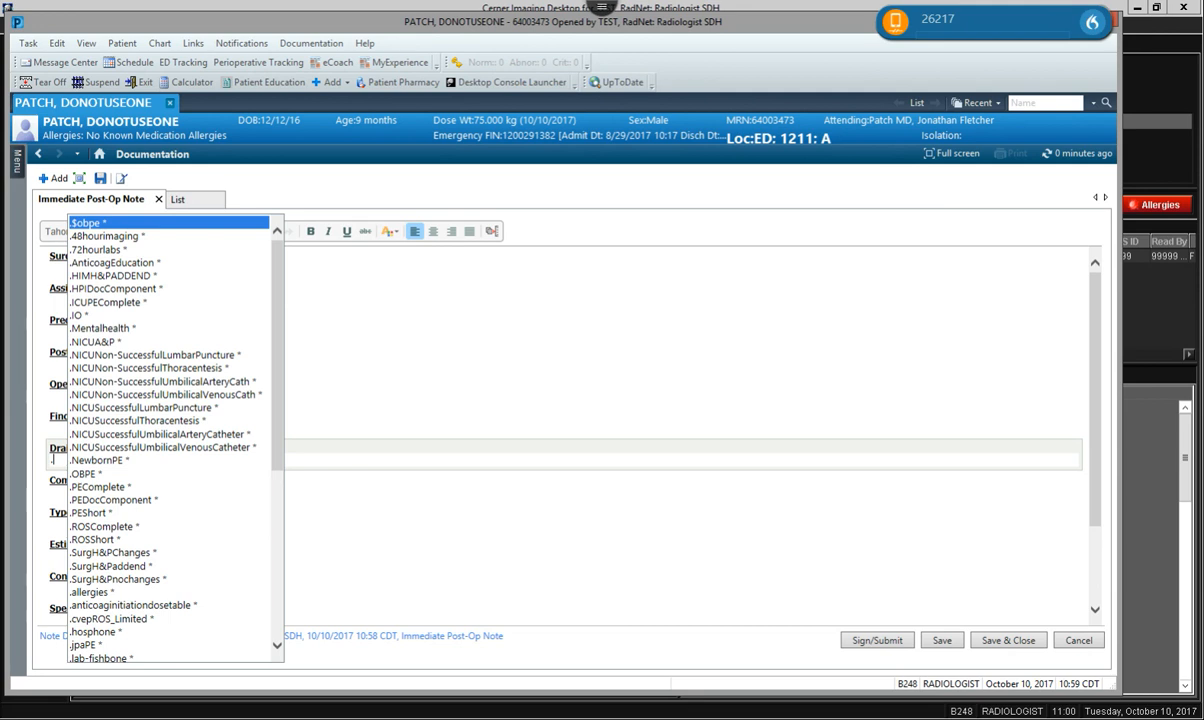
type("PE")
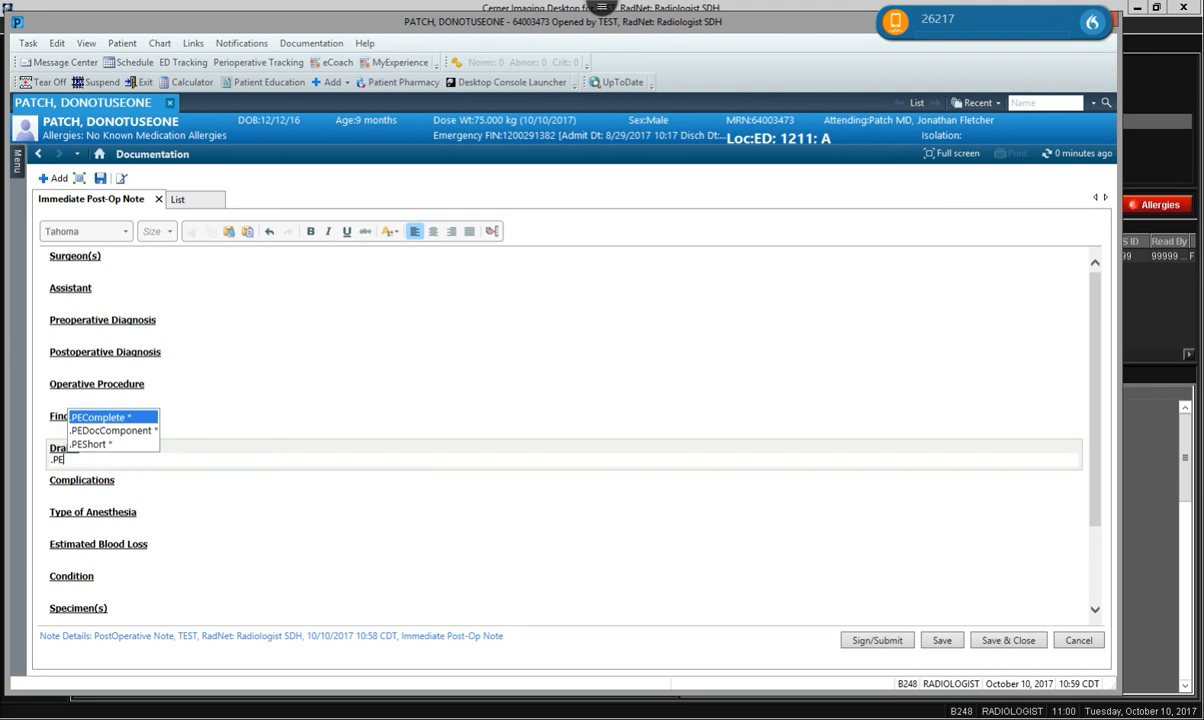
left_click(108, 419)
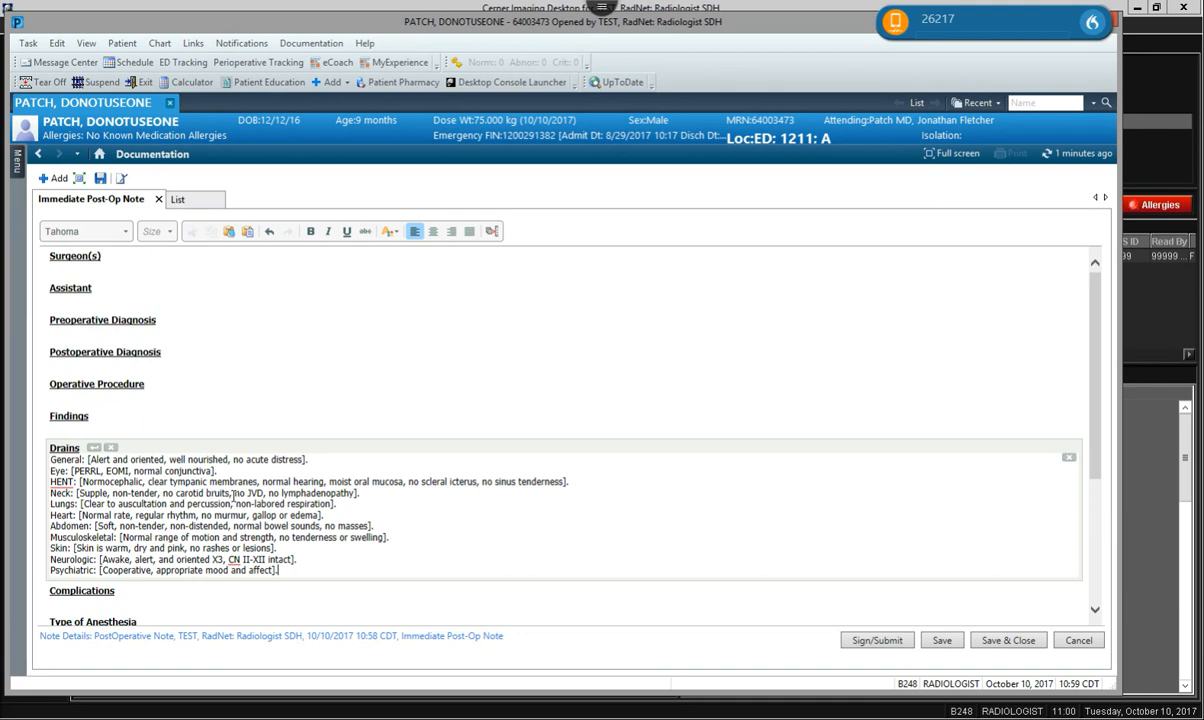
left_click(307, 567)
left_click_drag(307, 567, 45, 456)
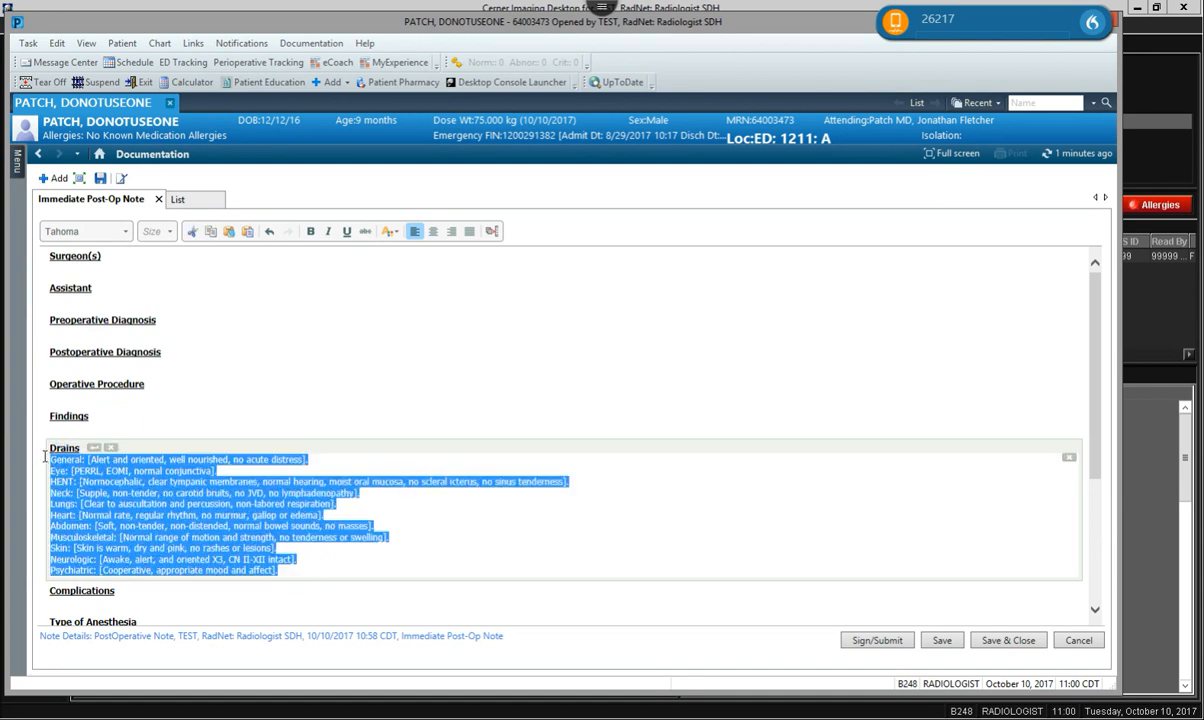
left_click(100, 472)
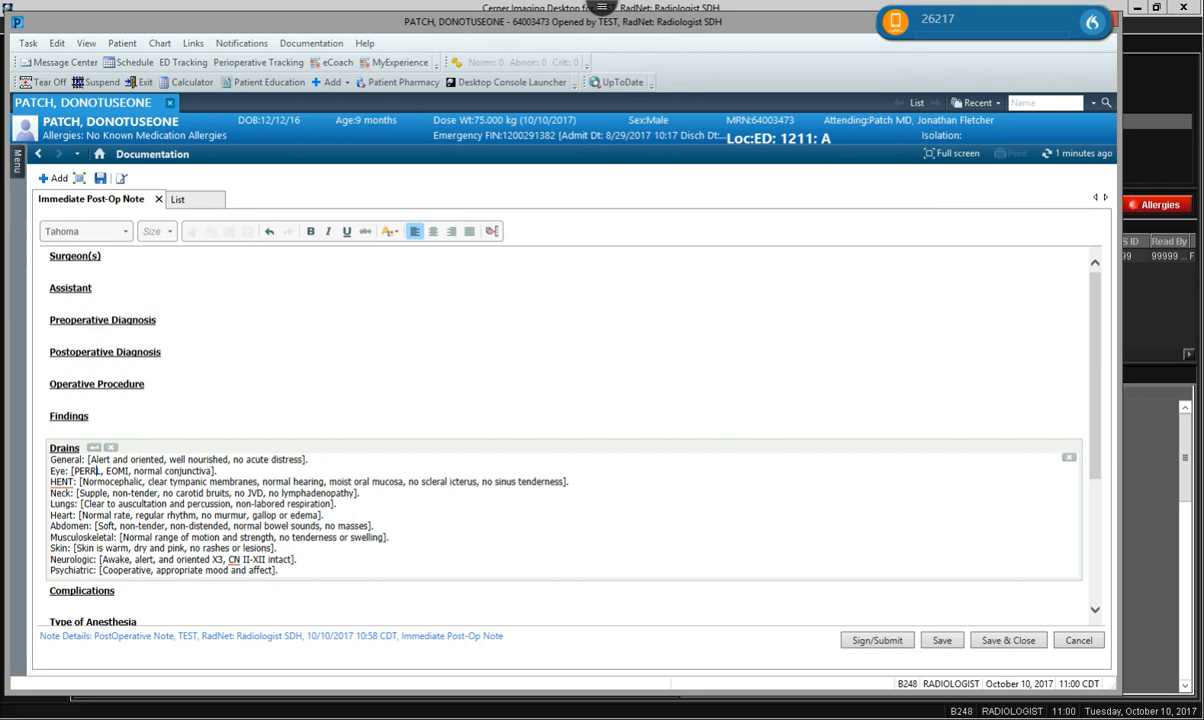
left_click(291, 560)
left_click_drag(279, 571, 55, 447)
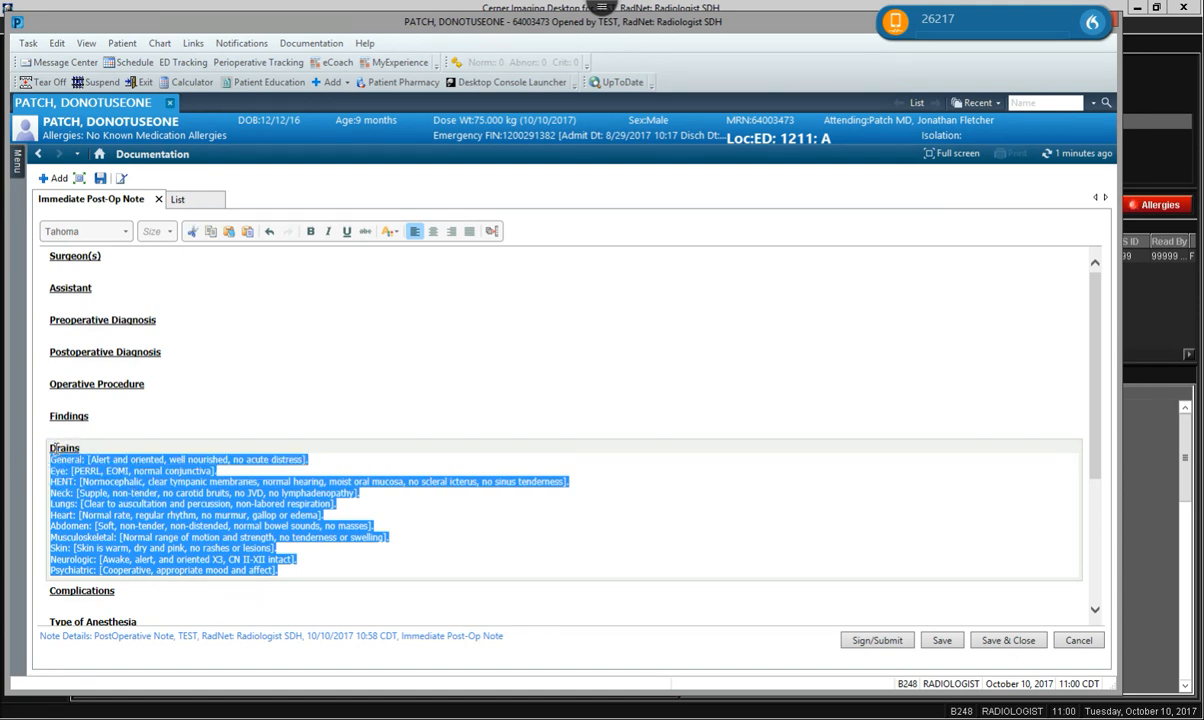
left_click(343, 525)
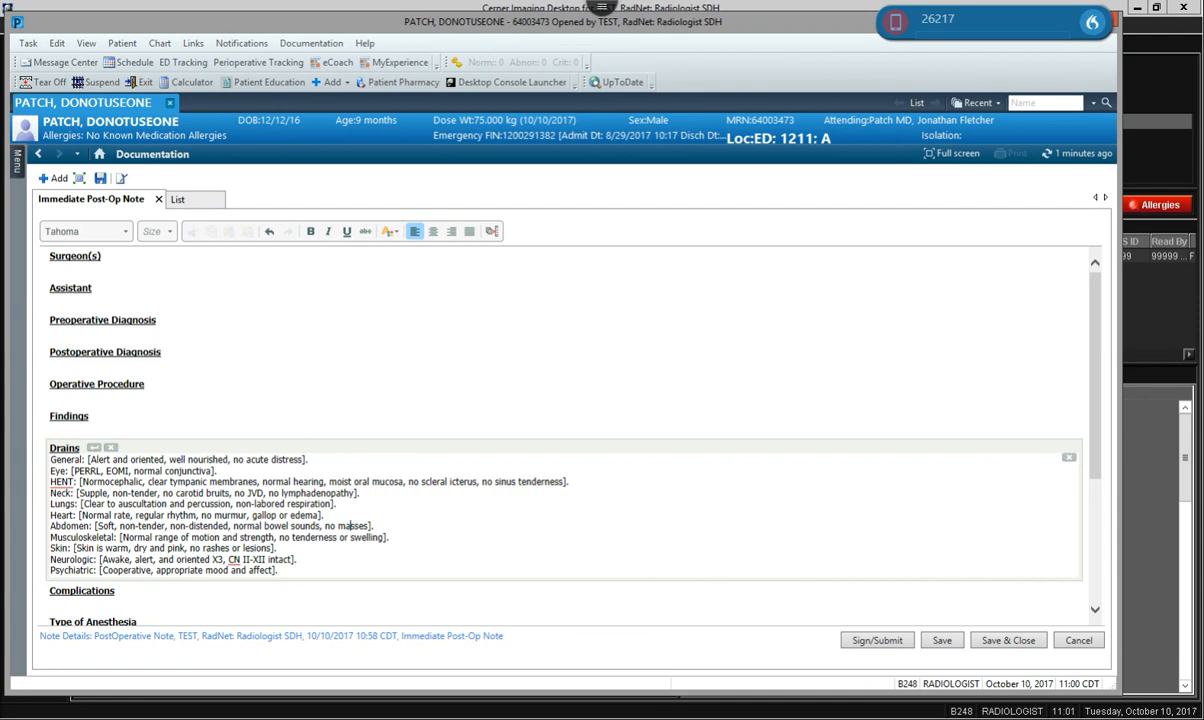
Step through the Musculoskeletal, Skin, Eye, HENT, Neck and Lungs placeholders with F3.
left_click(340, 537)
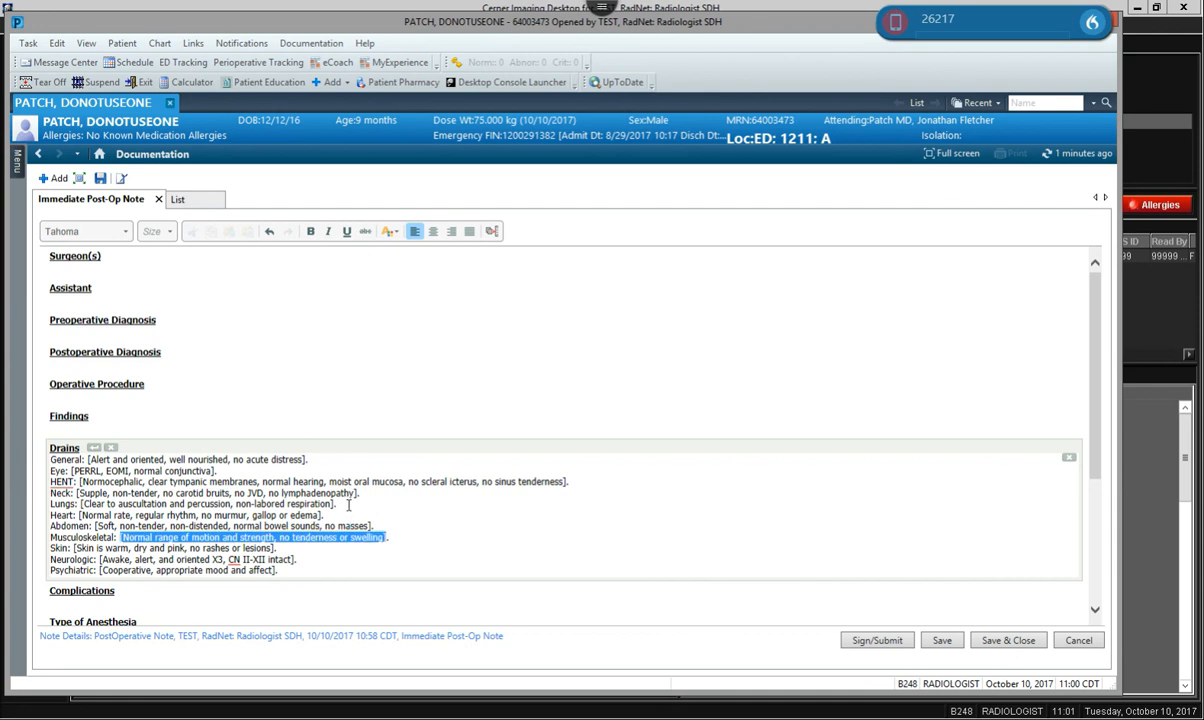
key("F3")
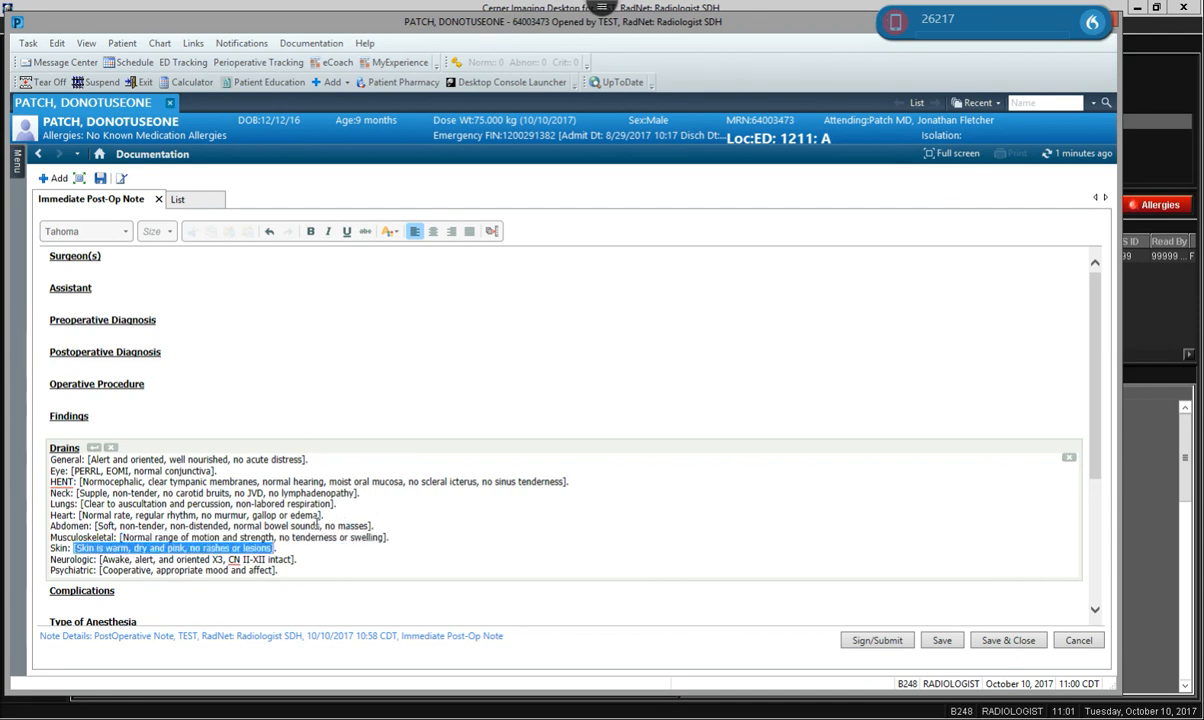
left_click(63, 470)
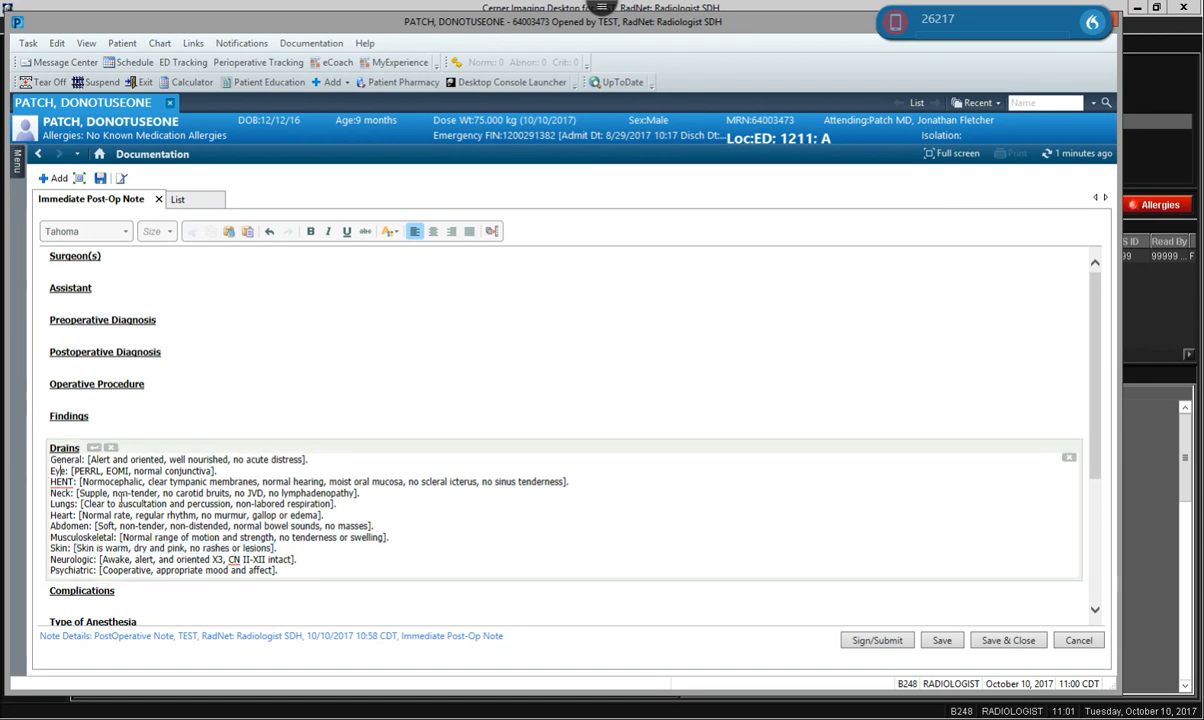
key("F3")
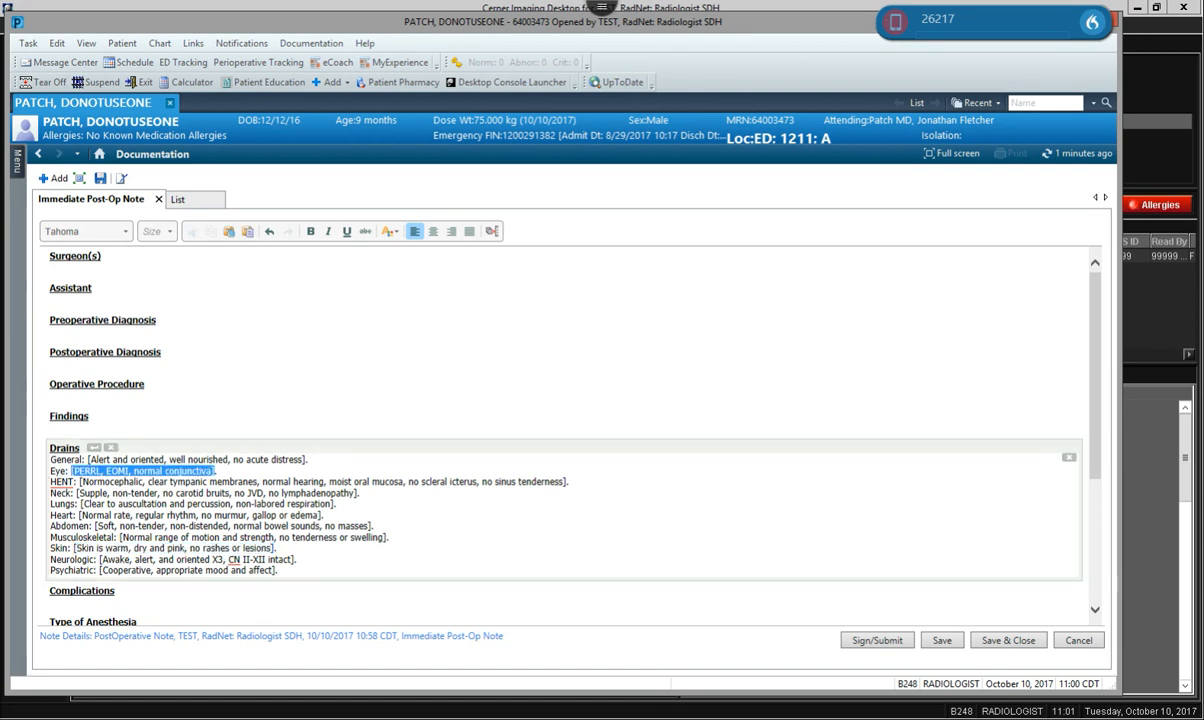
key("F3")
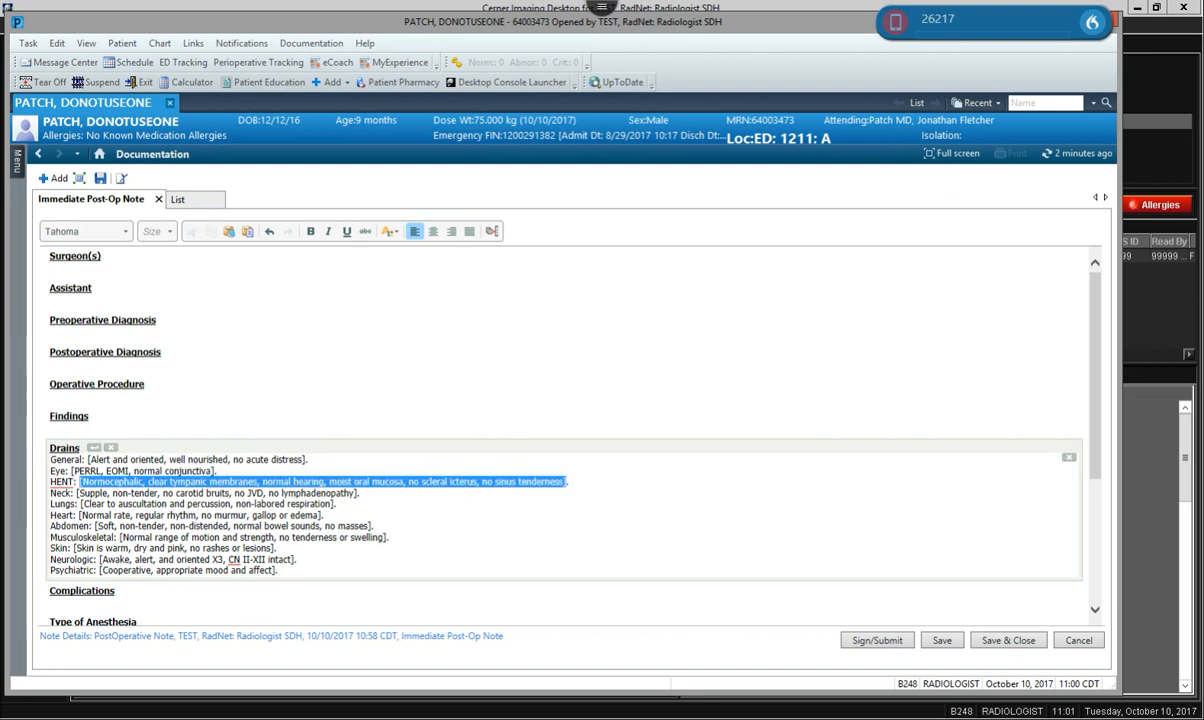
key("F3")
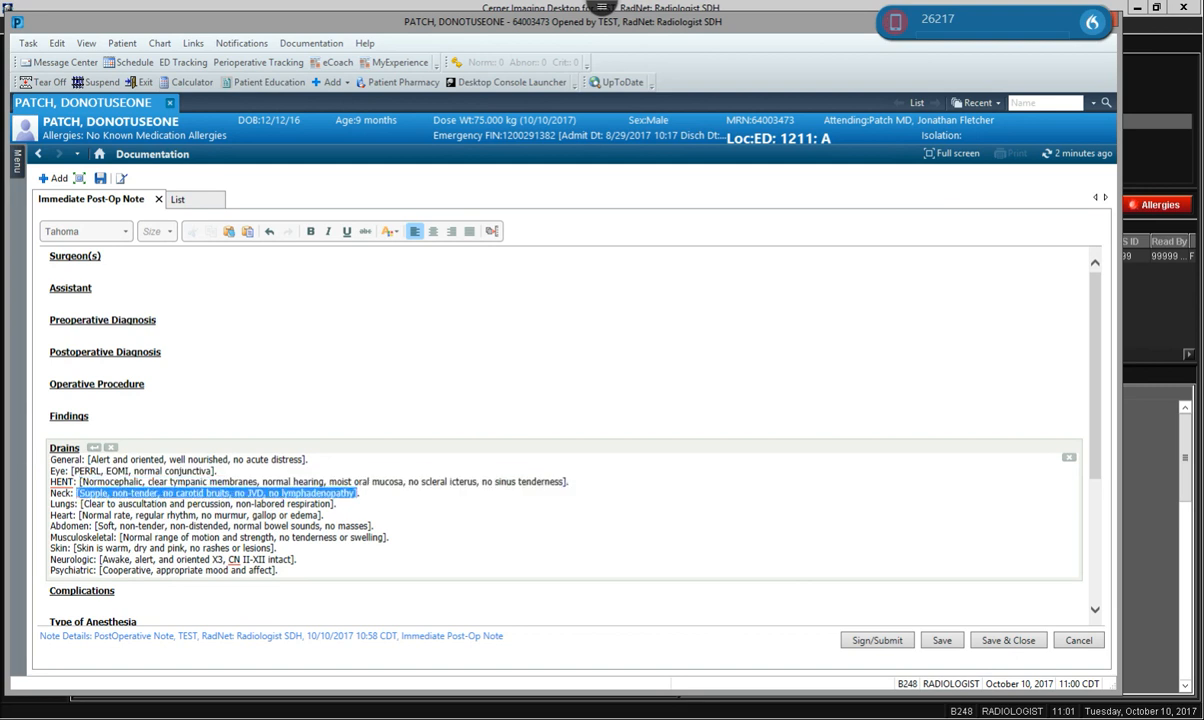
key("F3")
Select the whole exam block under Drains and delete it.
left_click(247, 515)
left_click_drag(293, 576, 38, 443)
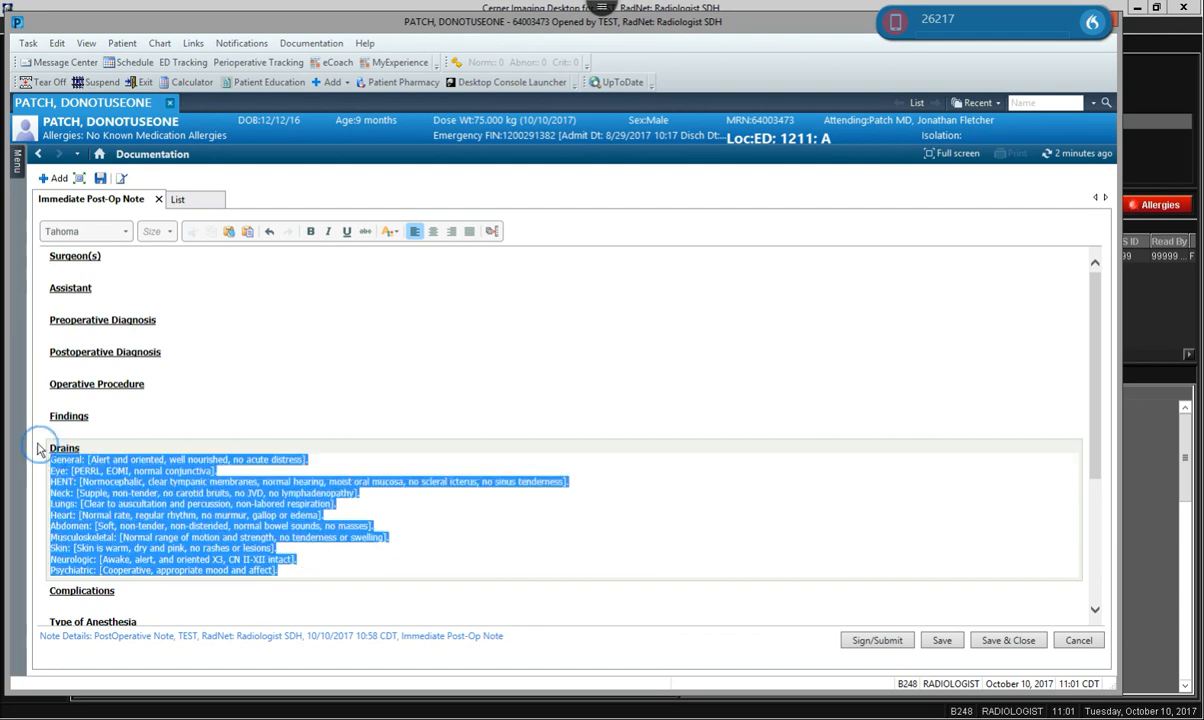
key("Delete")
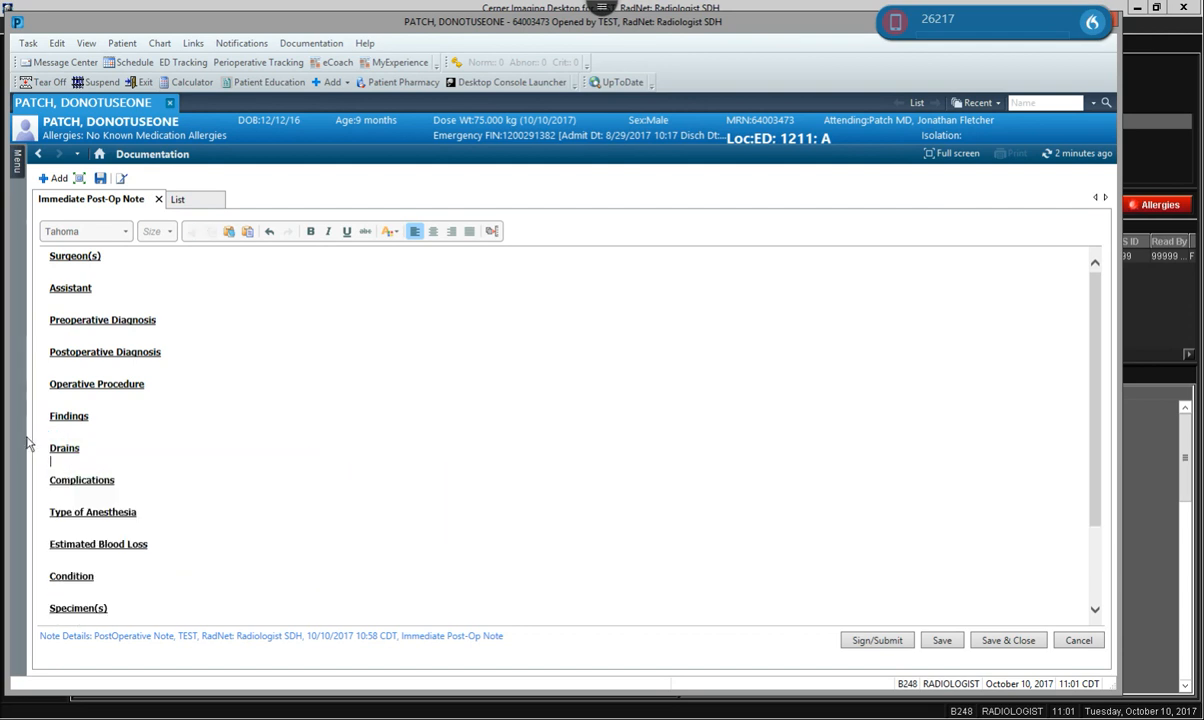
In Manage Auto Text, add a new personal phrase with body '[This is a test]'.
left_click(494, 232)
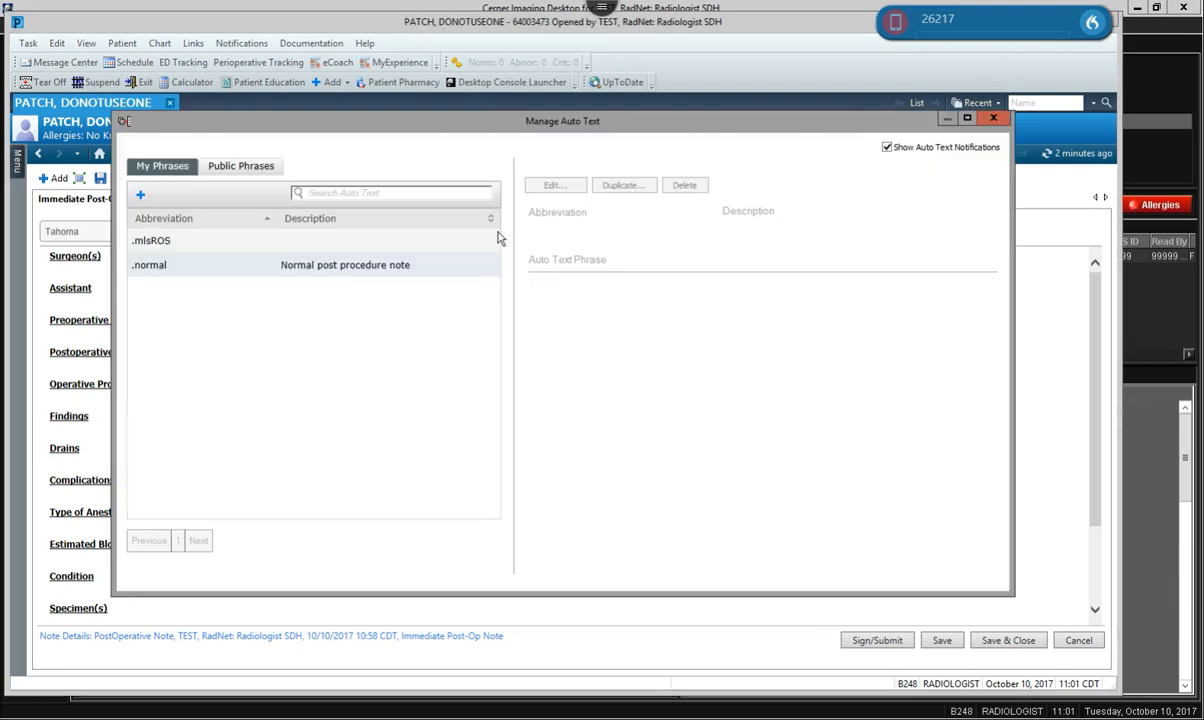
left_click(141, 199)
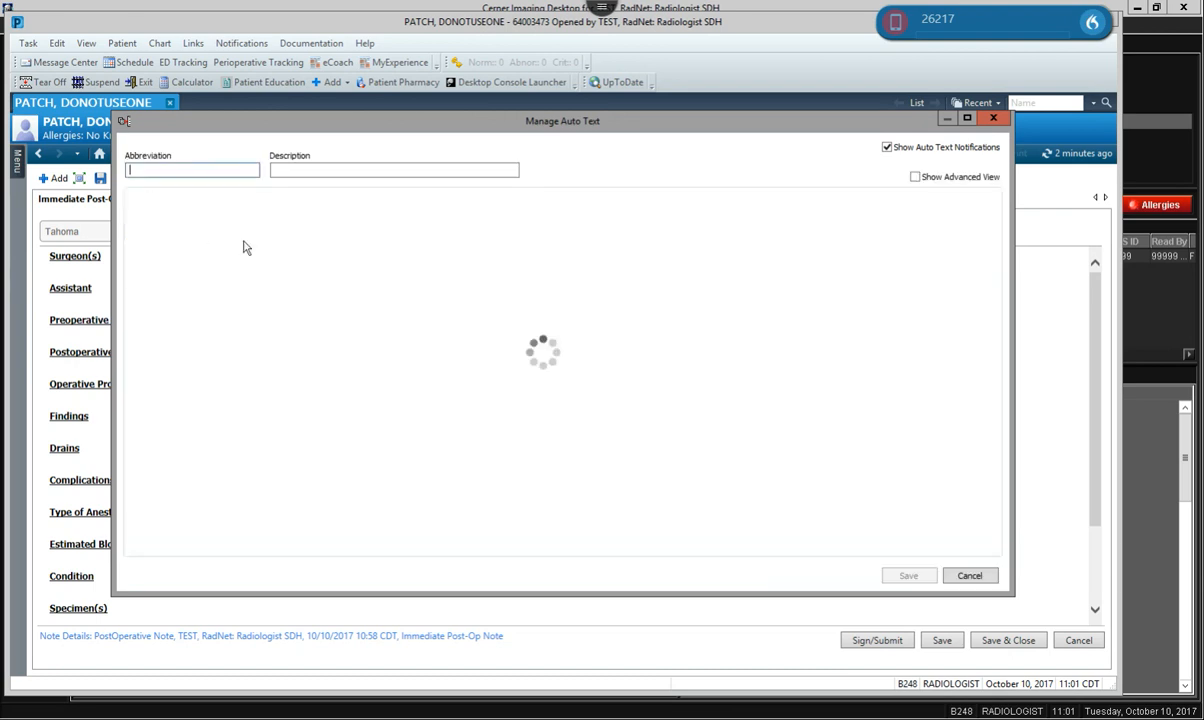
left_click(218, 246)
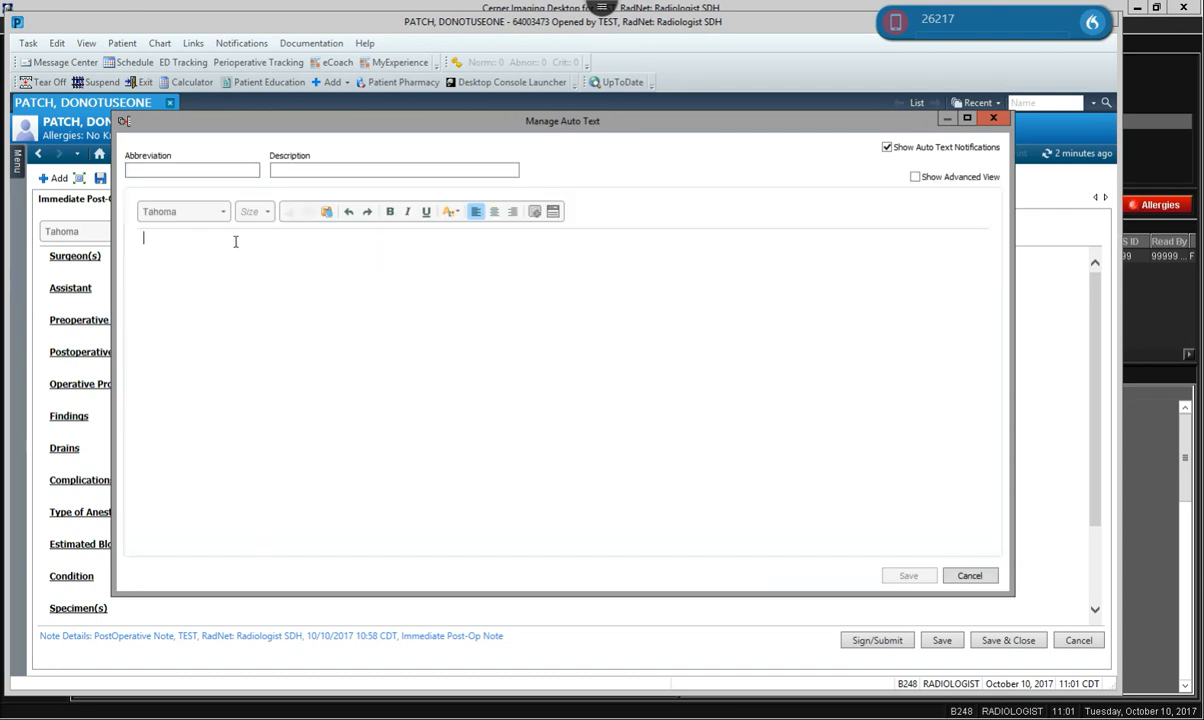
type("This is a test")
key("Left")
key("Left")
key("Left")
key("Left")
key("Left")
key("Left")
key("Left")
key("Left")
key("Left")
key("Left")
key("Left")
key("Left")
key("Left")
key("Left")
type("[")
type("]")
Cancel the test phrase and discard its changes without saving.
left_click(173, 169)
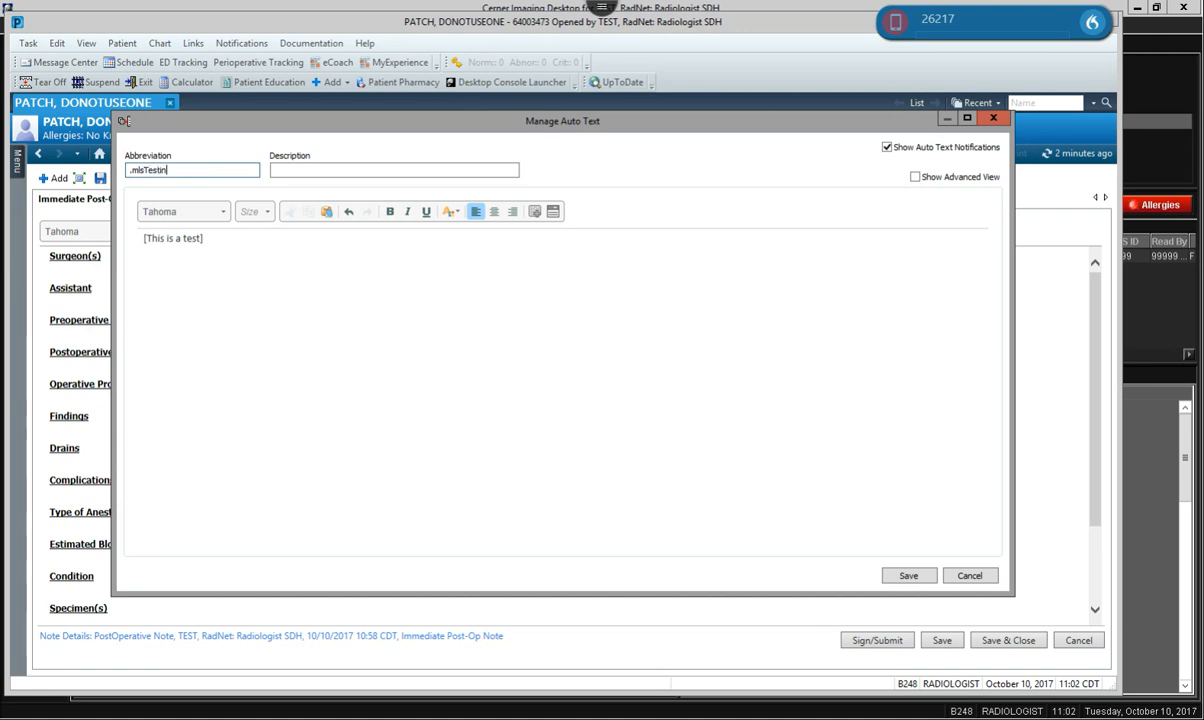
left_click(356, 167)
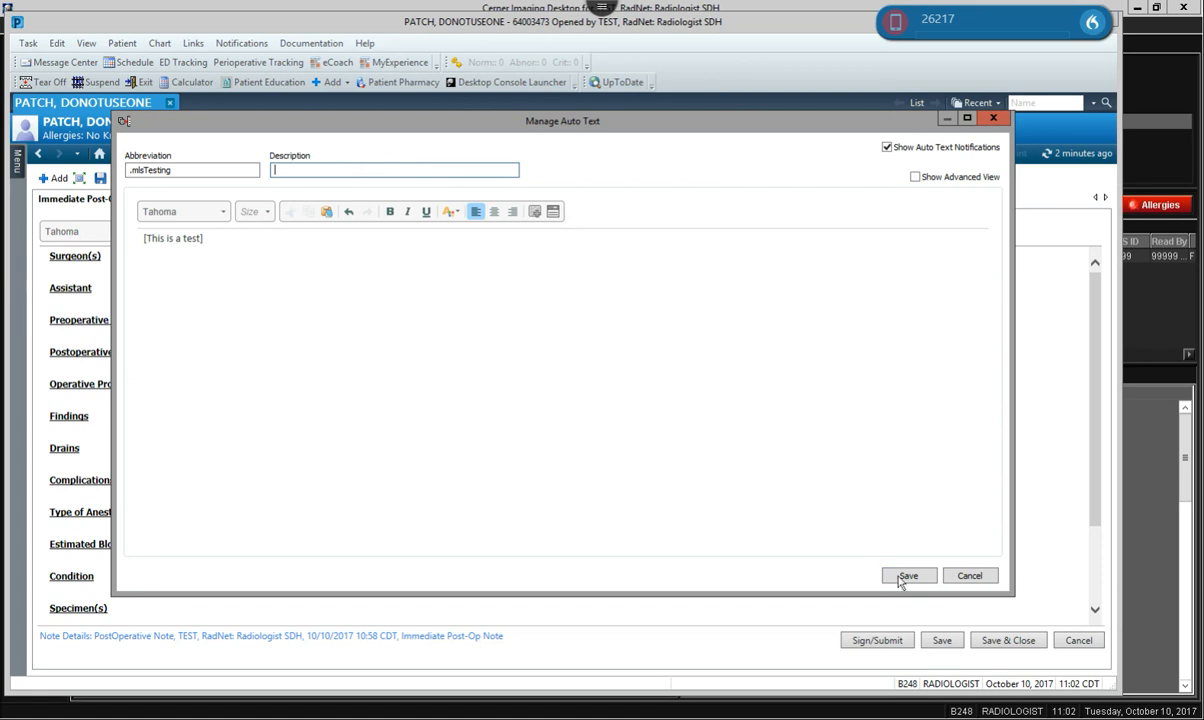
left_click_drag(238, 242, 68, 225)
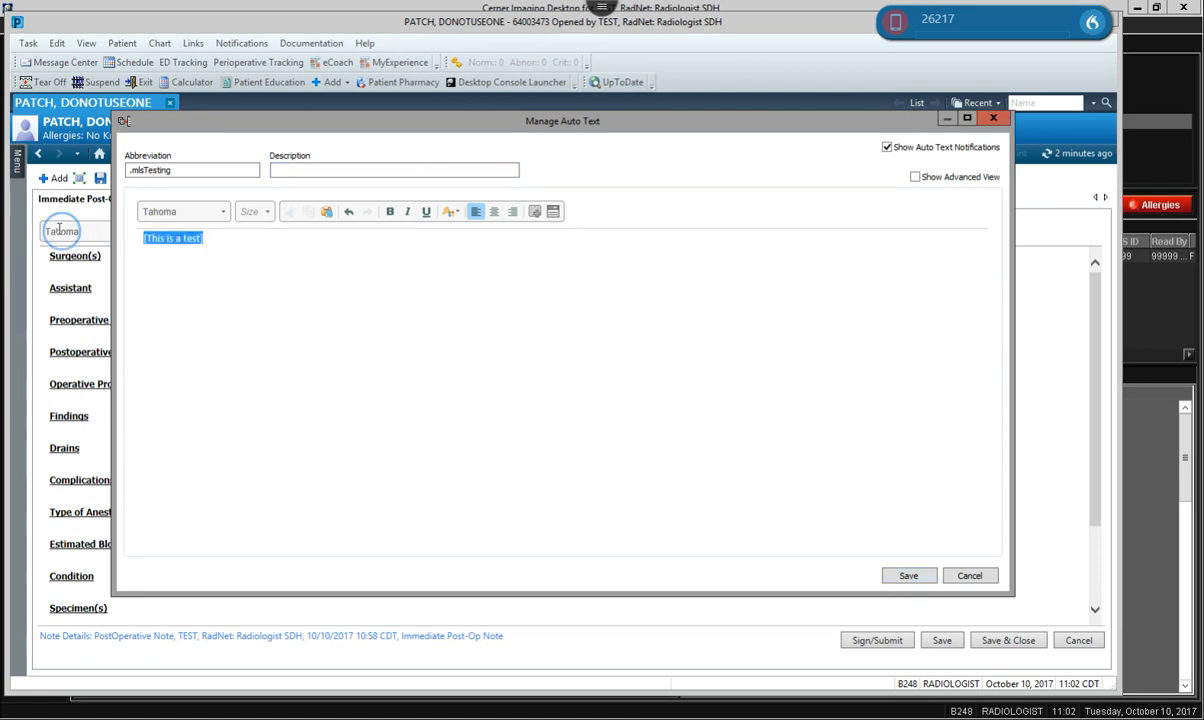
left_click(970, 576)
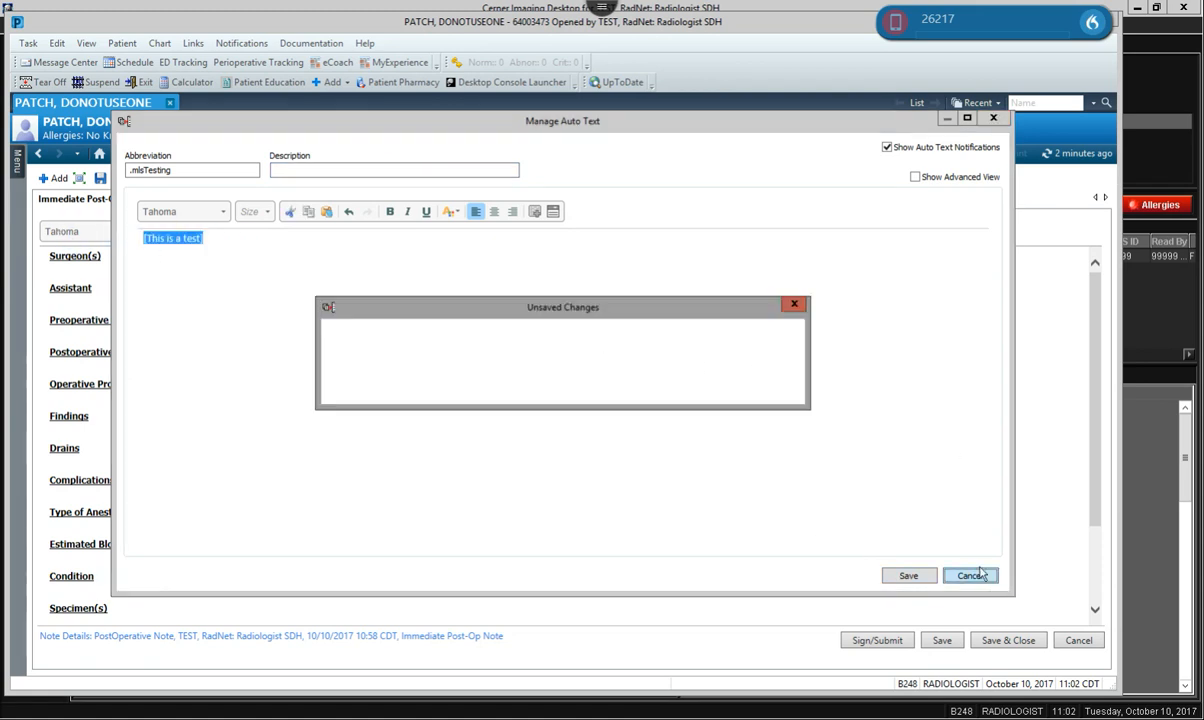
left_click(689, 391)
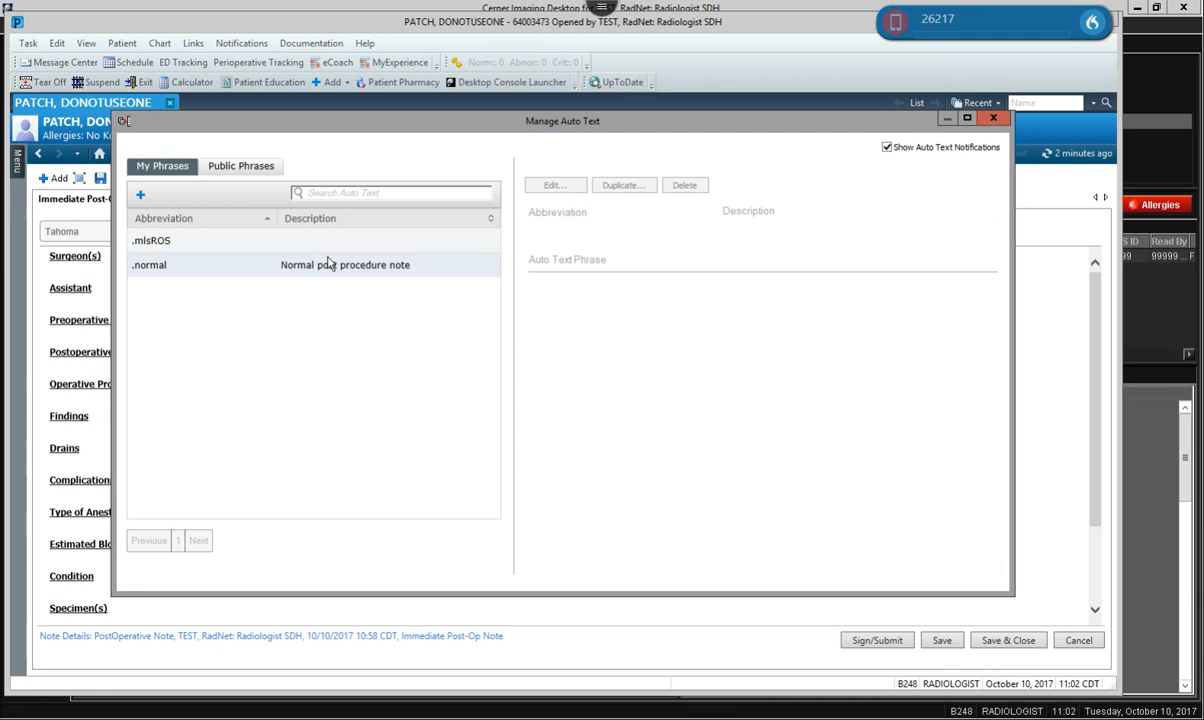
Search Public Phrases for '.RO' and duplicate the .ROSComplete phrase.
left_click(241, 170)
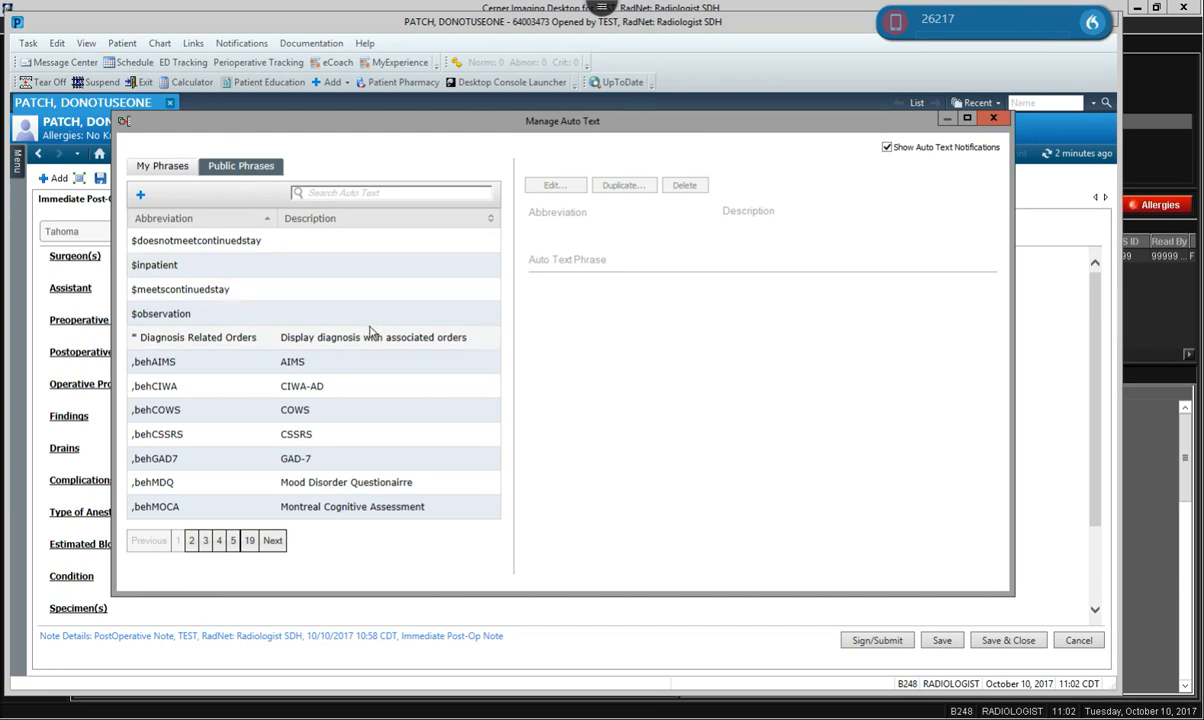
left_click(356, 192)
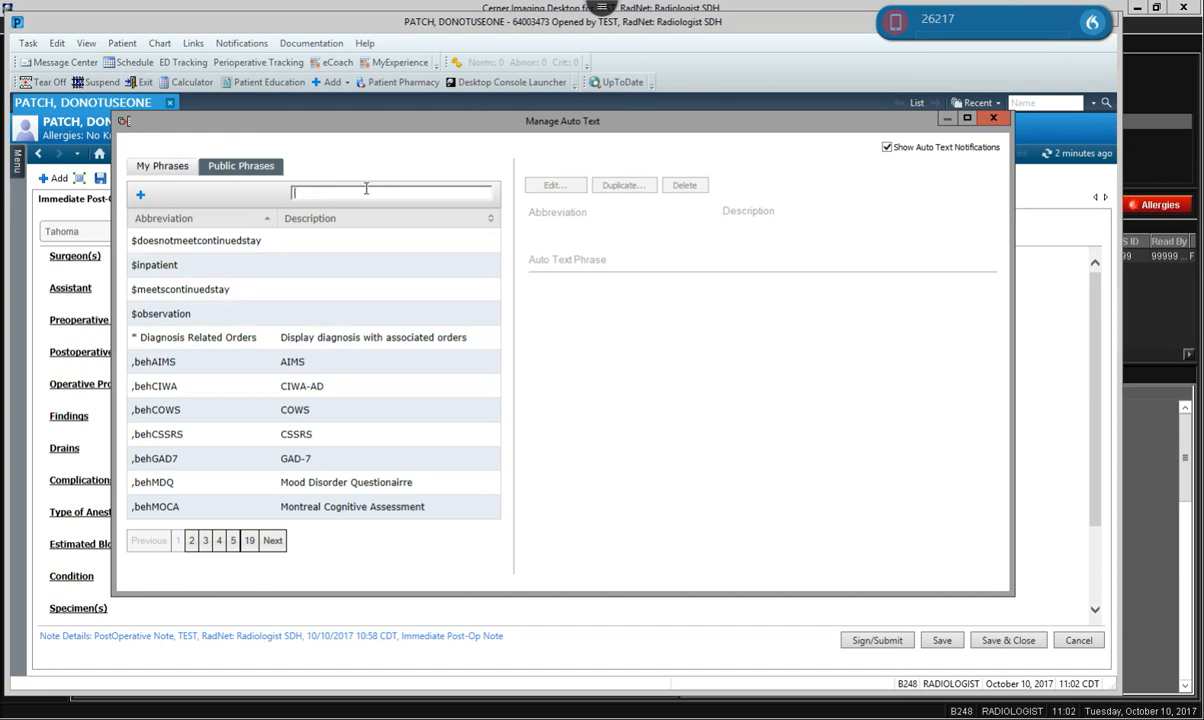
type(".ROS")
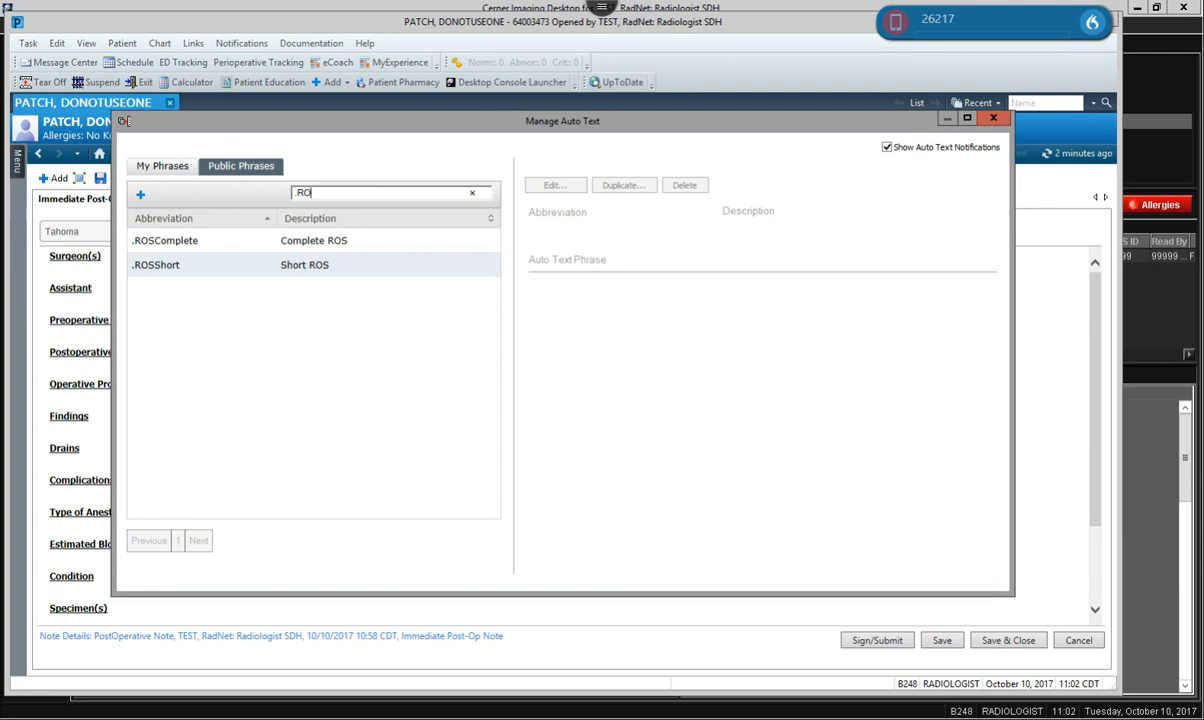
left_click(190, 247)
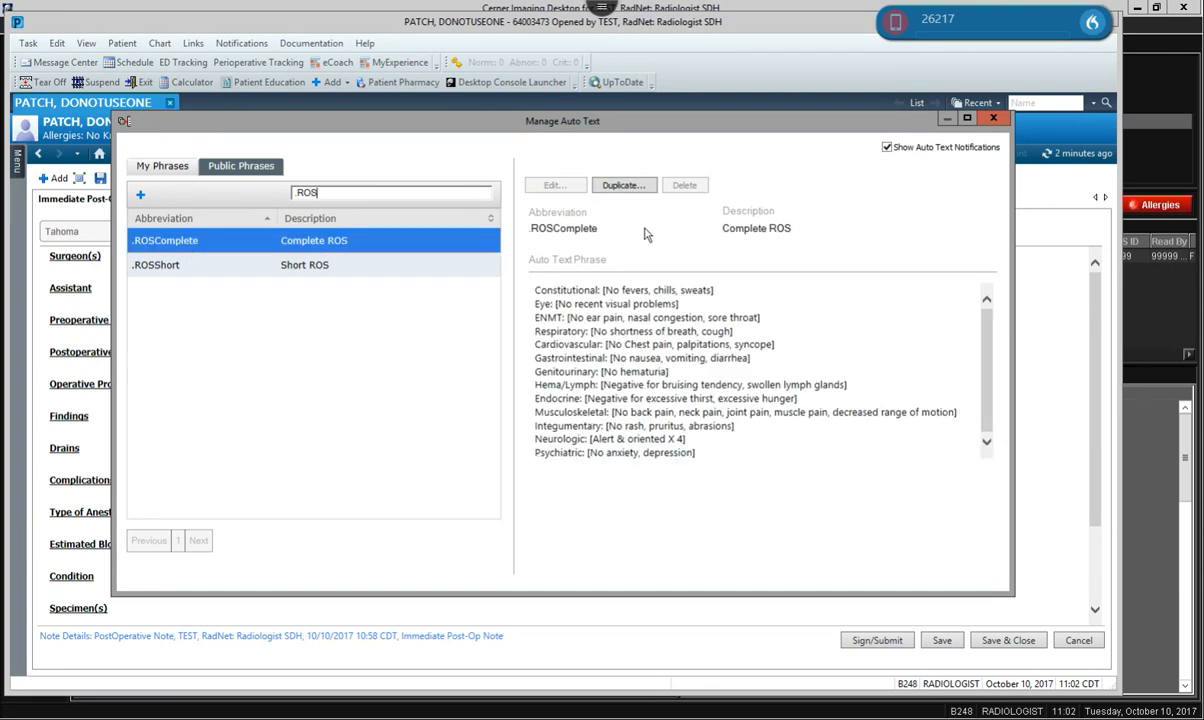
left_click(628, 186)
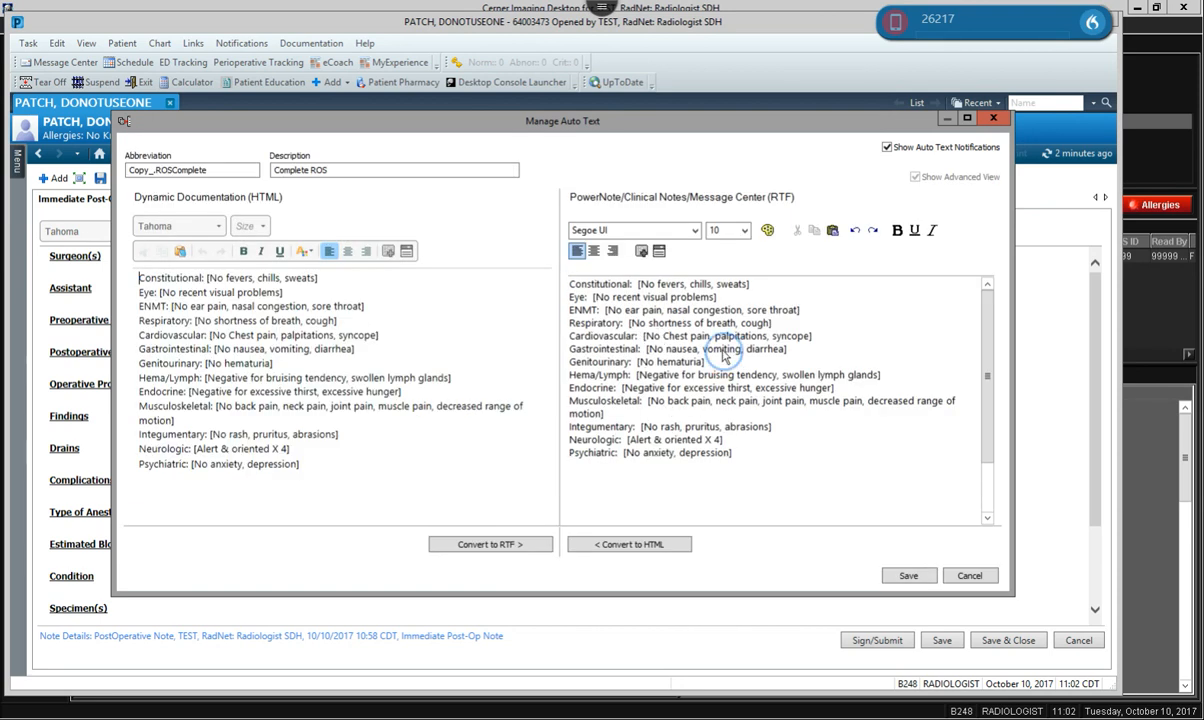
Delete the Genitourinary, Hema/Lymph, Endocrine and Eye lines from the copy's rich-text version.
left_click(722, 365)
left_click_drag(880, 375, 648, 378)
left_click_drag(849, 384, 561, 367)
key("BackSpace")
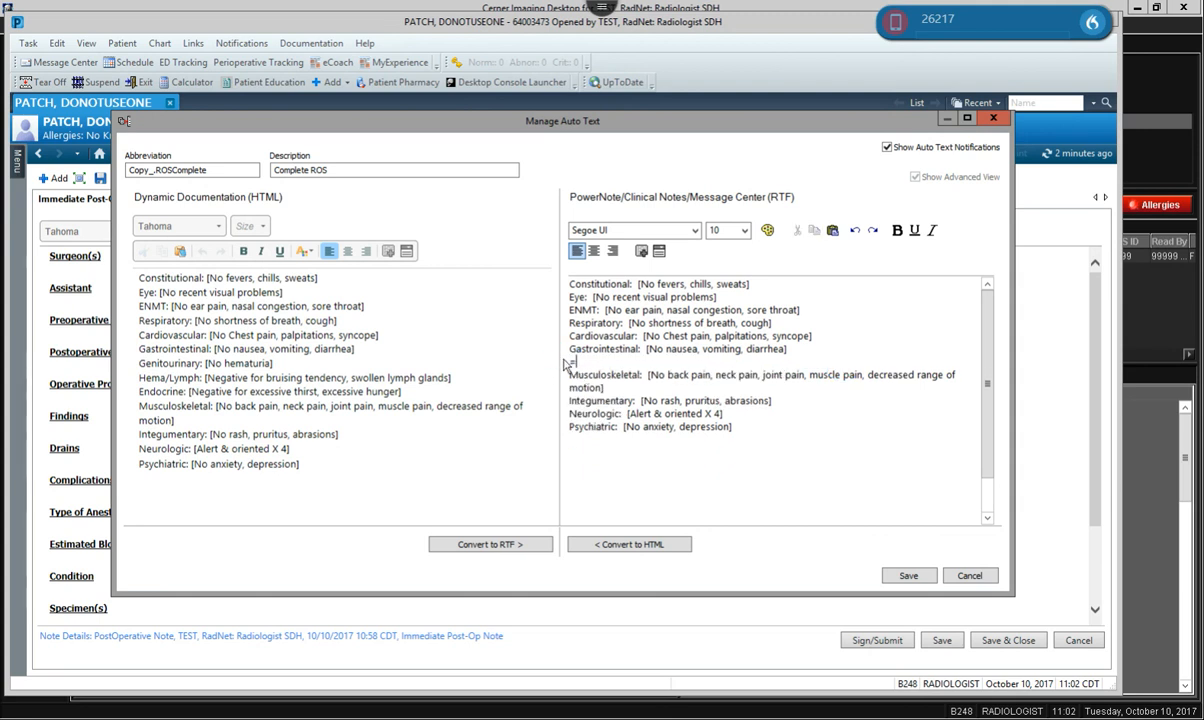
key("BackSpace")
left_click_drag(717, 297, 543, 302)
key("BackSpace")
key("BackSpace")
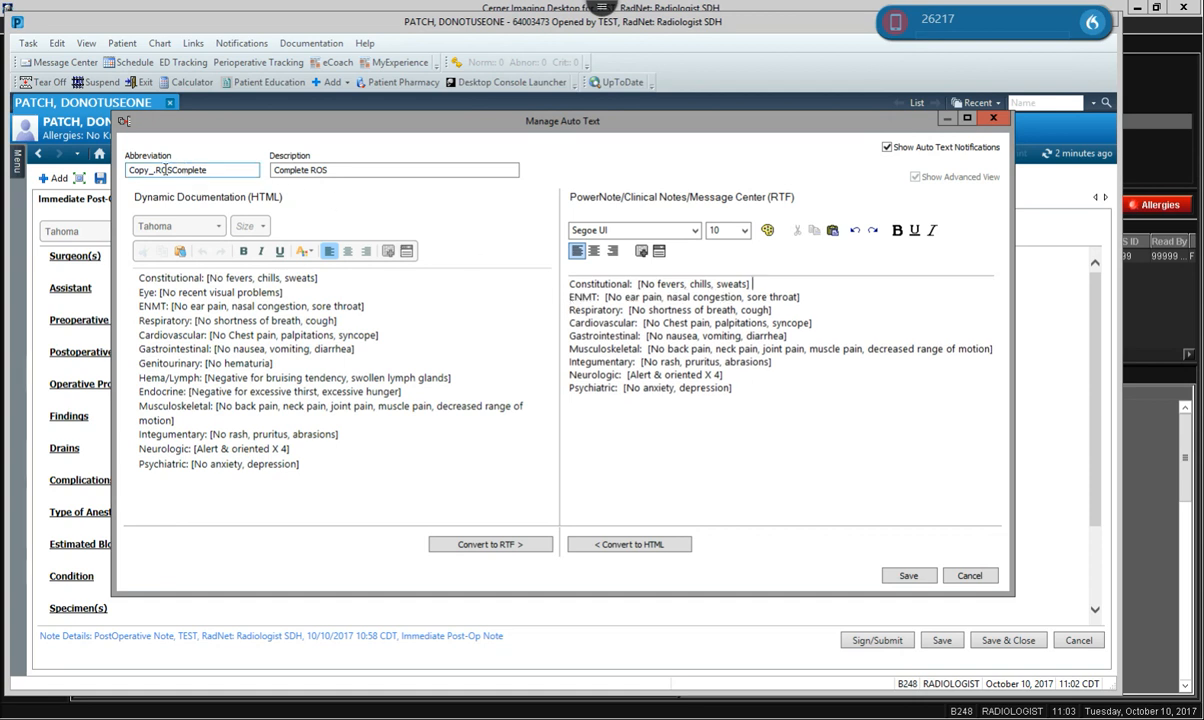
Rename the copy's abbreviation, then cancel and discard the edited copy.
double_click(219, 169)
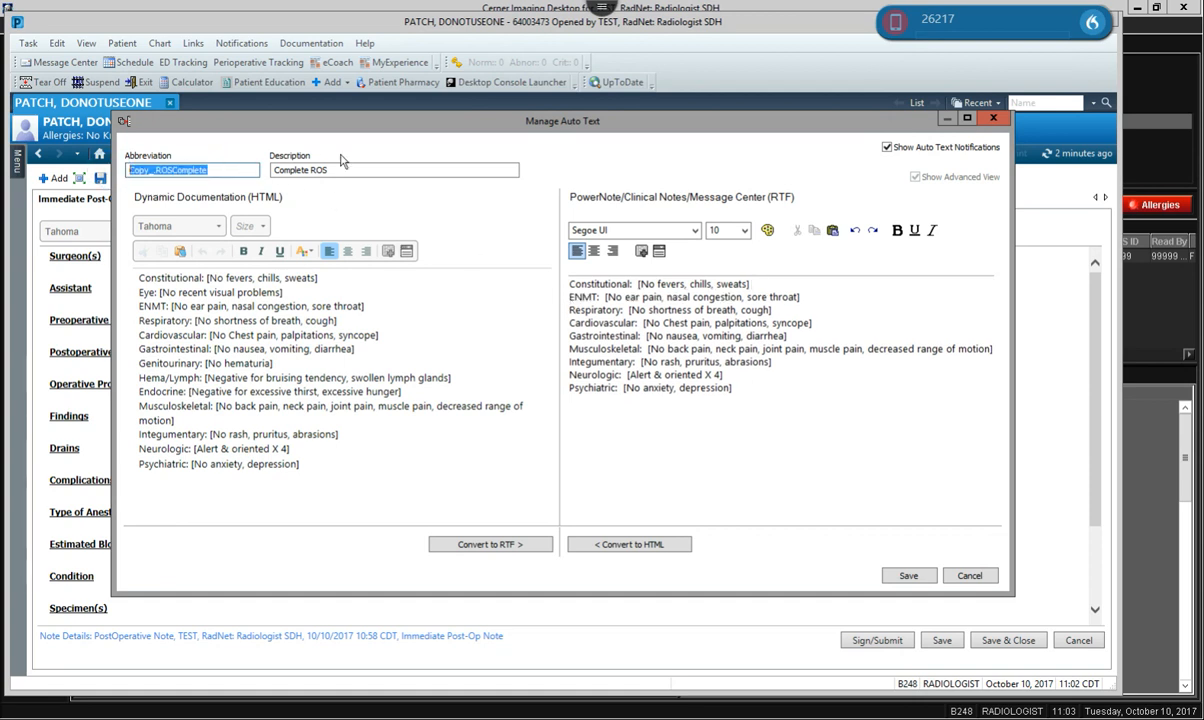
type(".mlsROS")
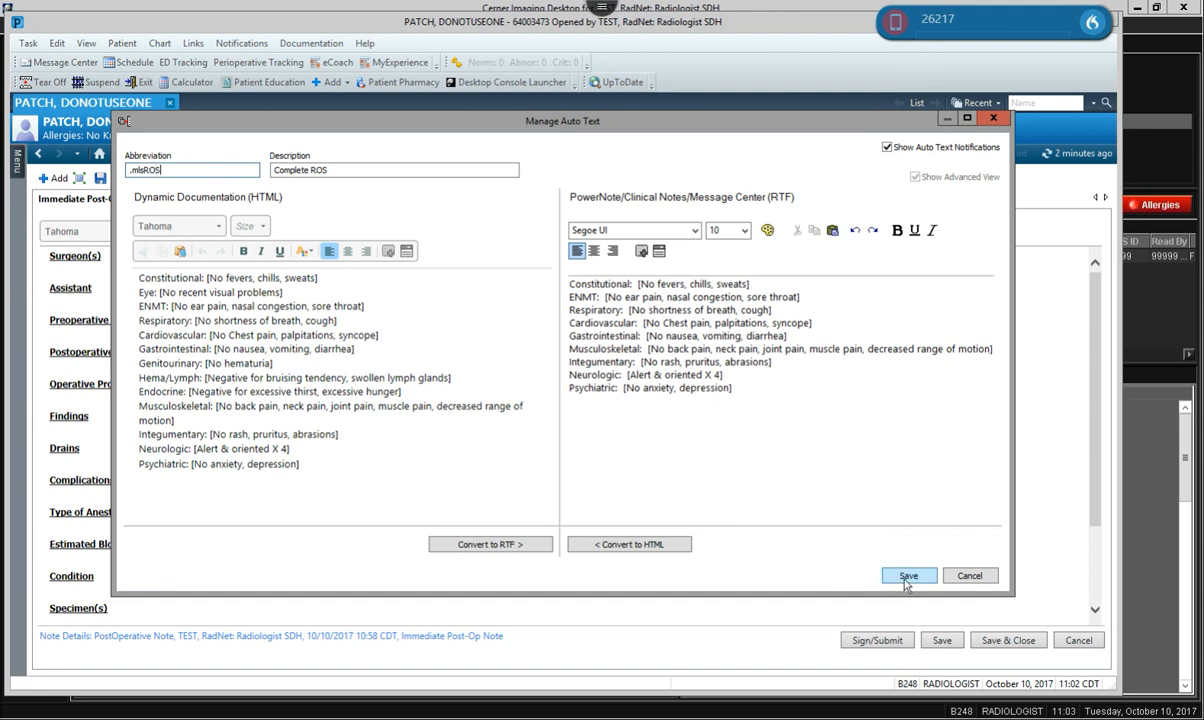
left_click(968, 576)
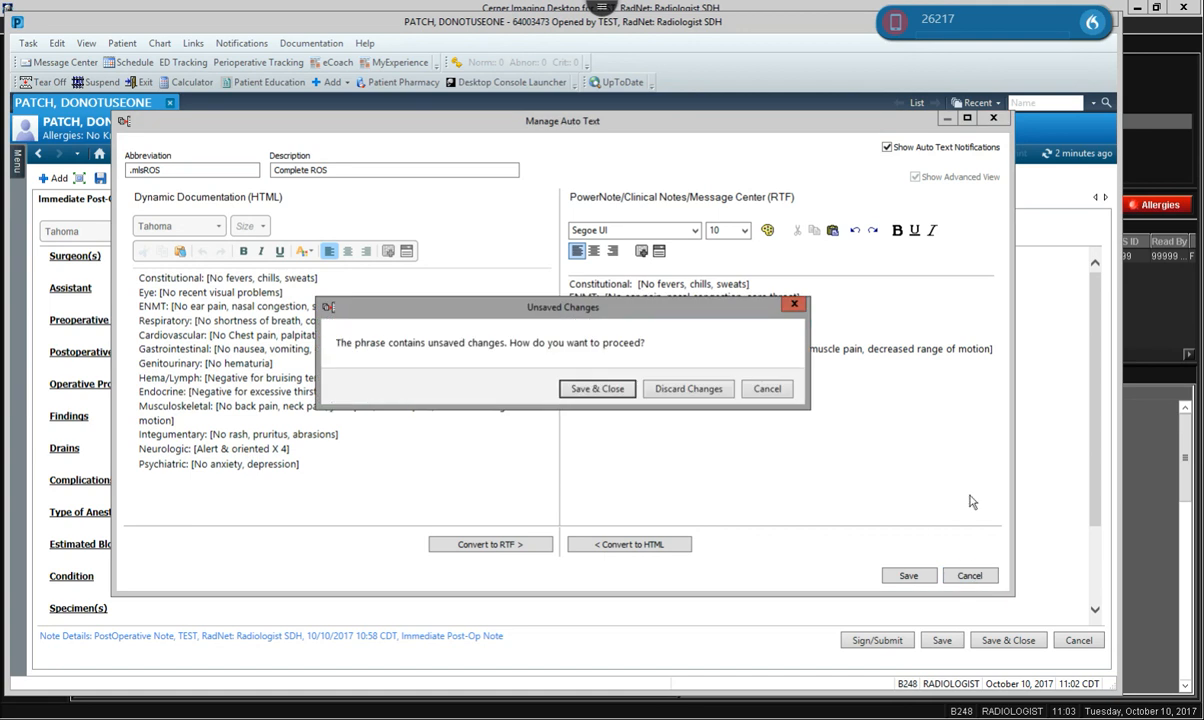
left_click(699, 392)
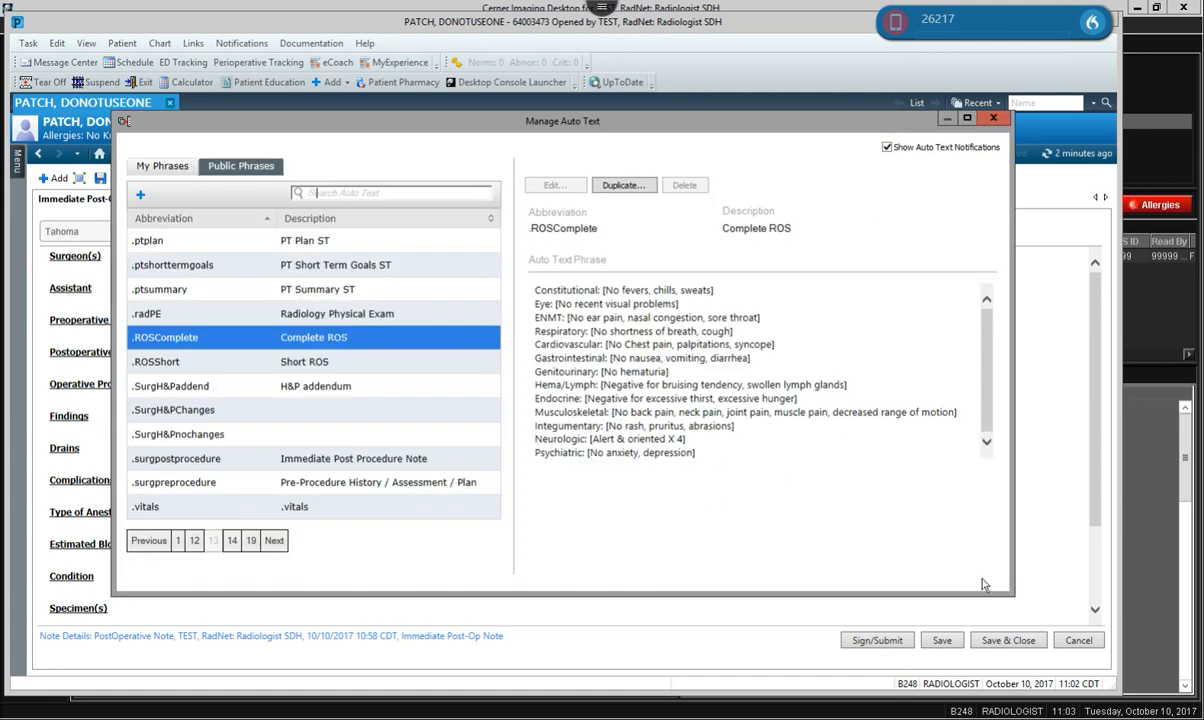
Close Manage Auto Text, move the Dragon bar aside, and open the Dragon flame menu.
left_click(1001, 119)
left_click_drag(1000, 31, 958, 61)
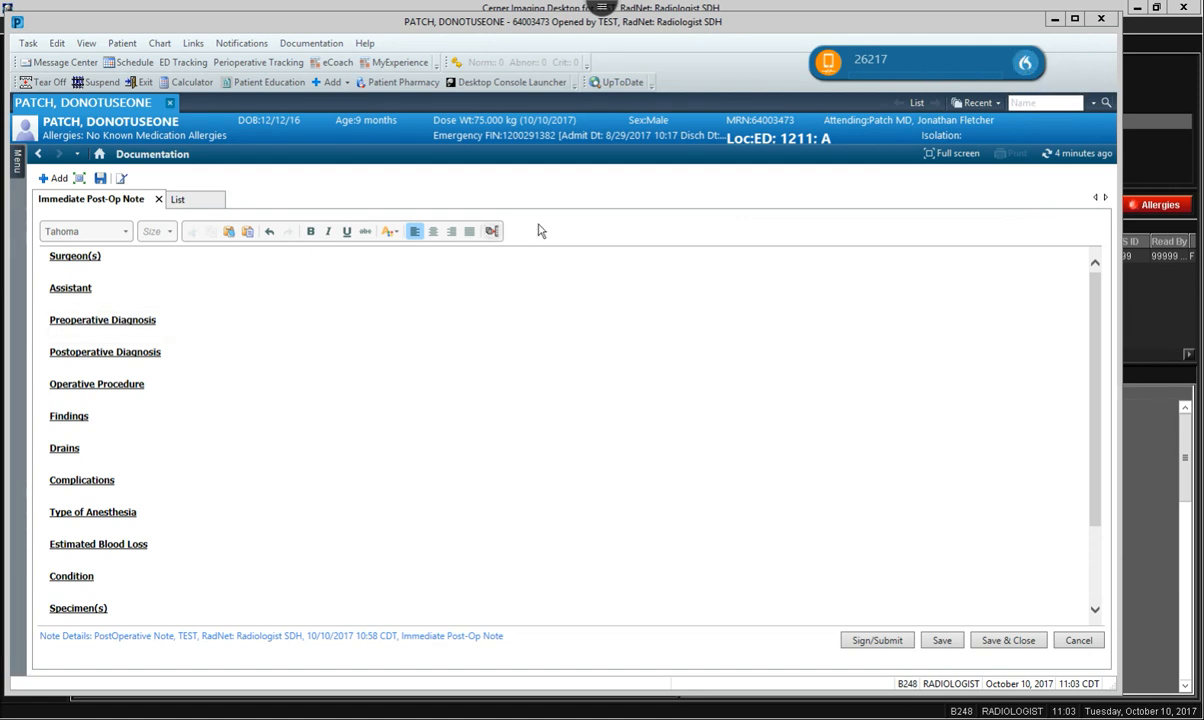
left_click(1025, 64)
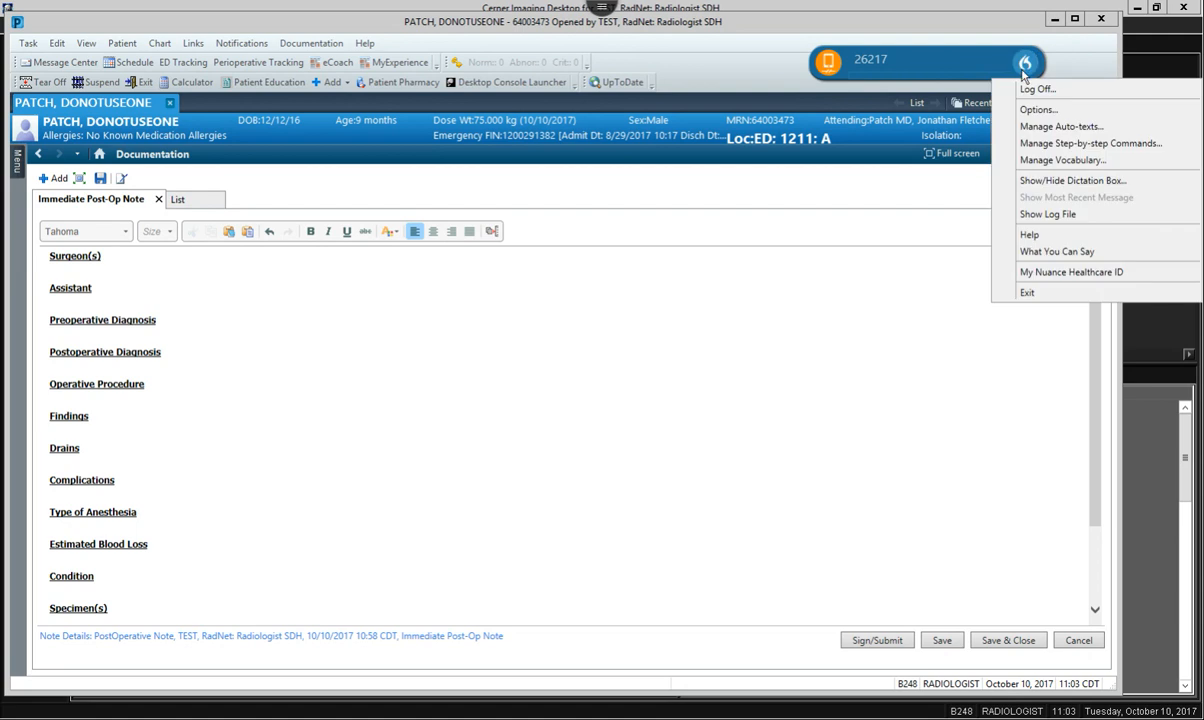
Add a new Dragon auto-text named Thoracentesis with spoken form 'Dragon Thoracentesis'.
left_click(1065, 127)
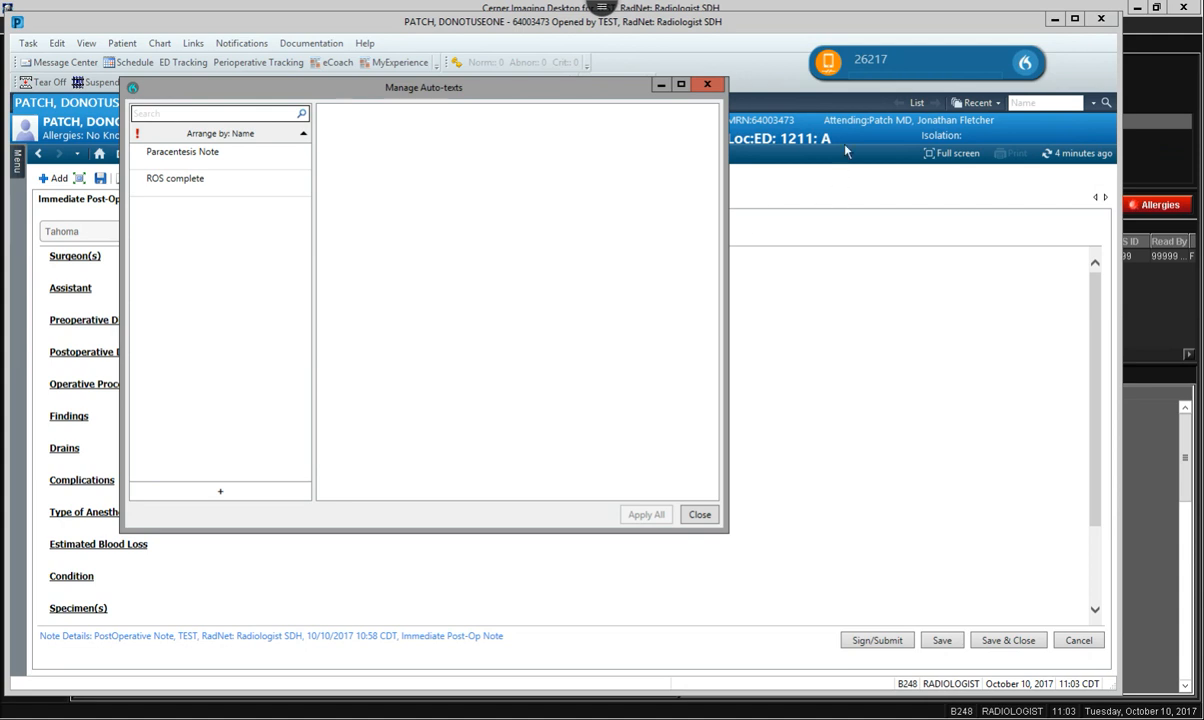
left_click(220, 495)
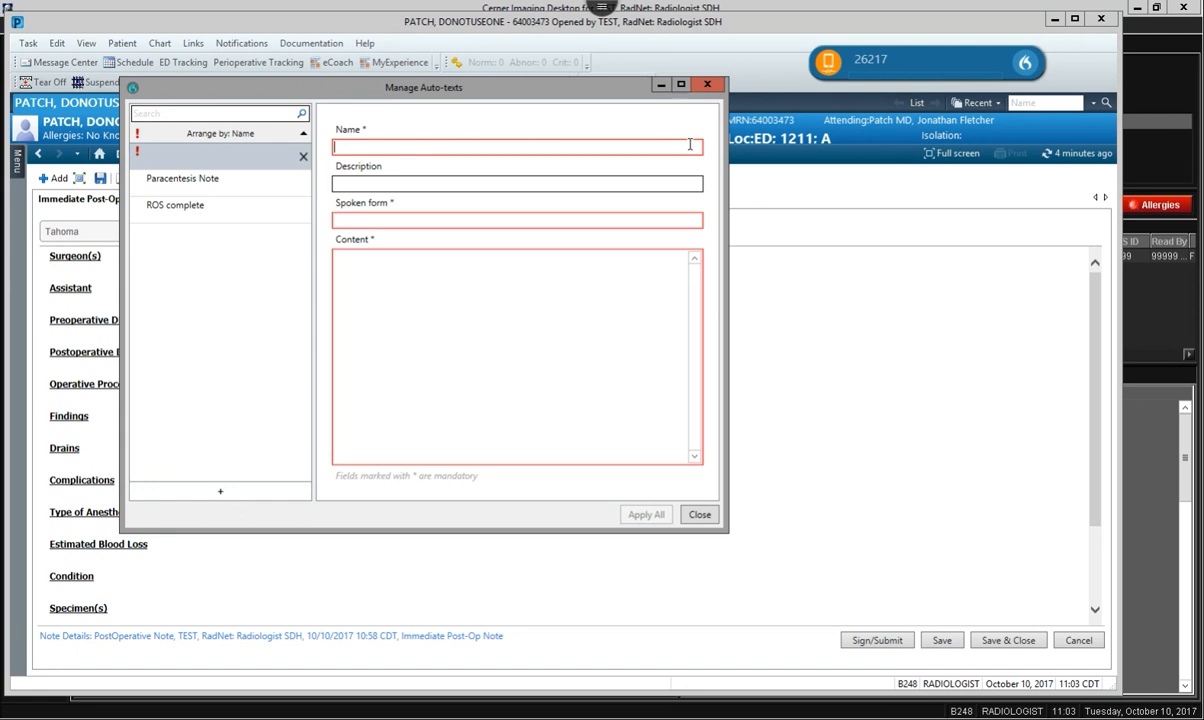
type("Thr")
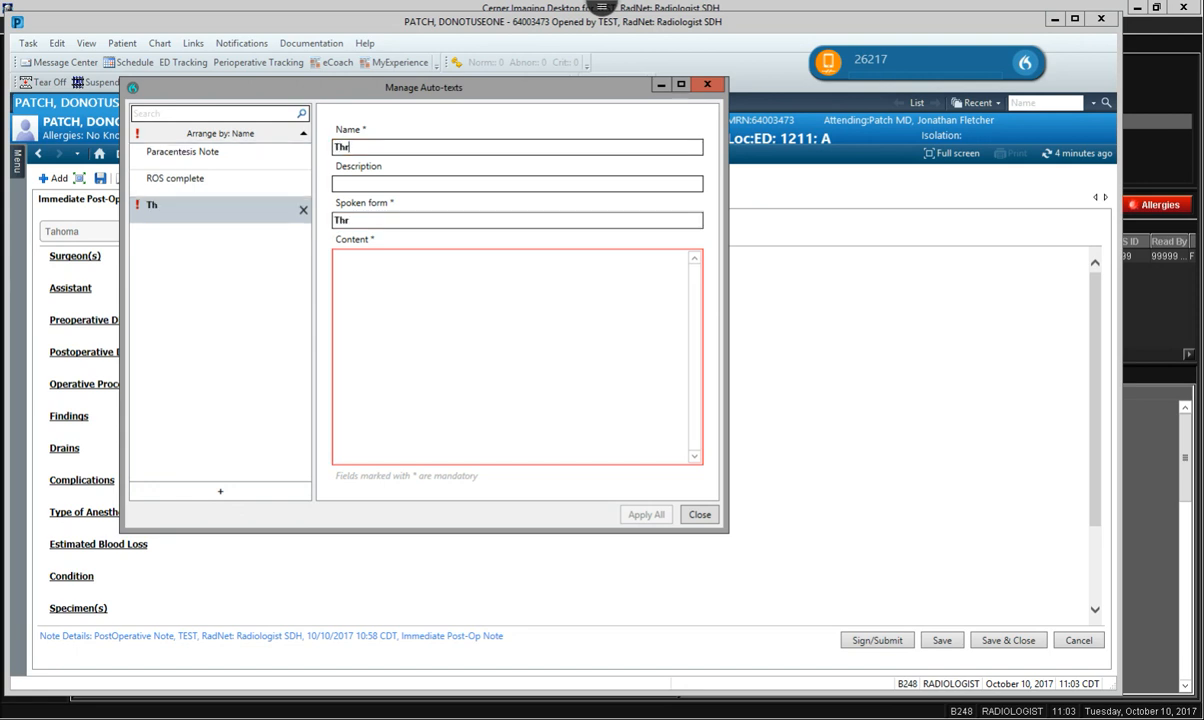
type("oracentesis")
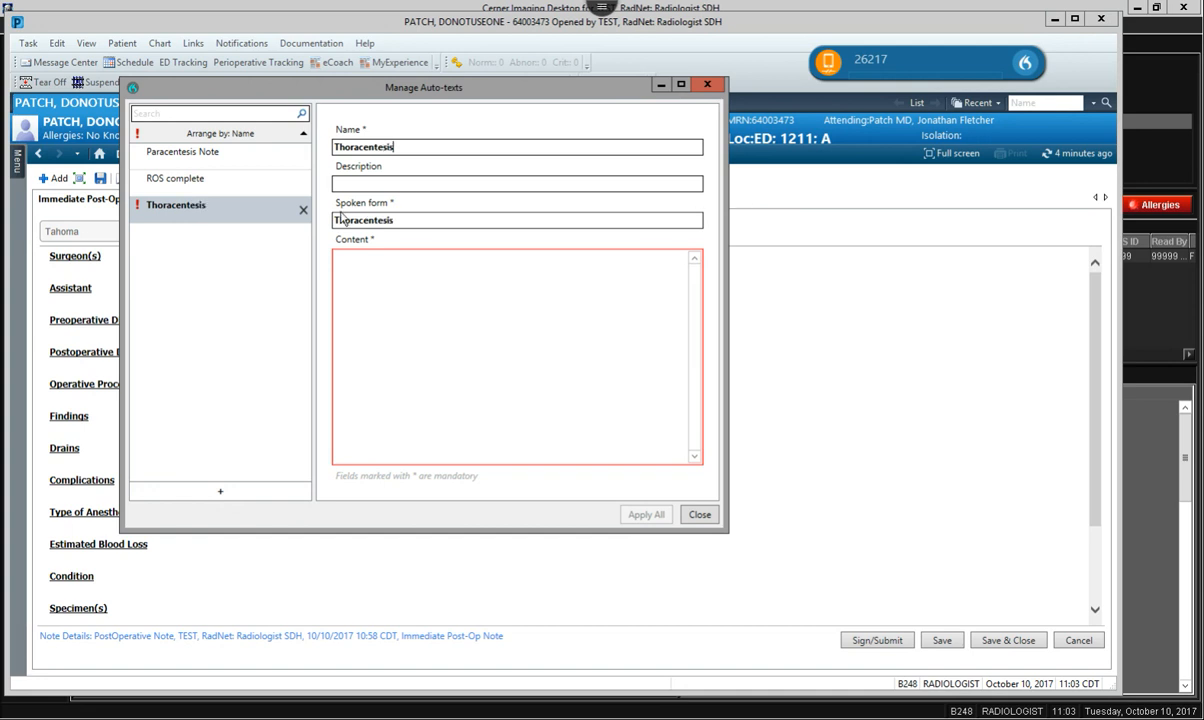
left_click(386, 219)
left_click(335, 220)
type("Dragon")
Enter the test-sentence content, Apply All, and close the auto-text manager.
left_click(443, 290)
type("Th")
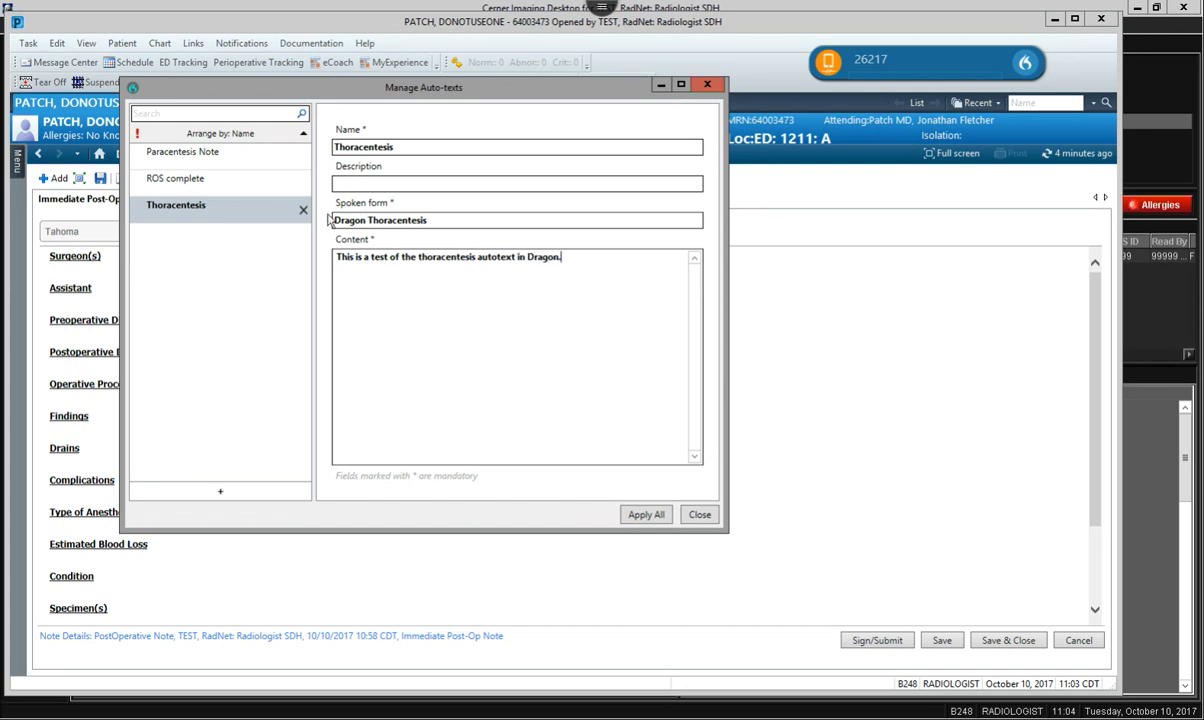
left_click(646, 515)
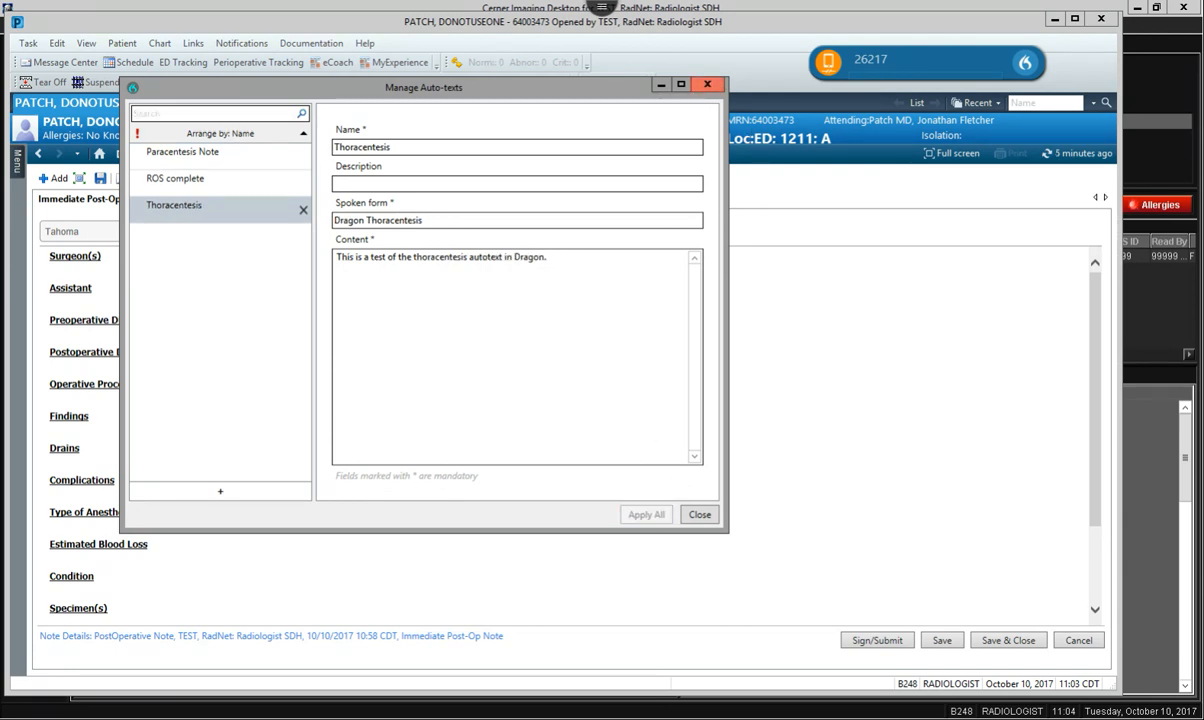
left_click(700, 514)
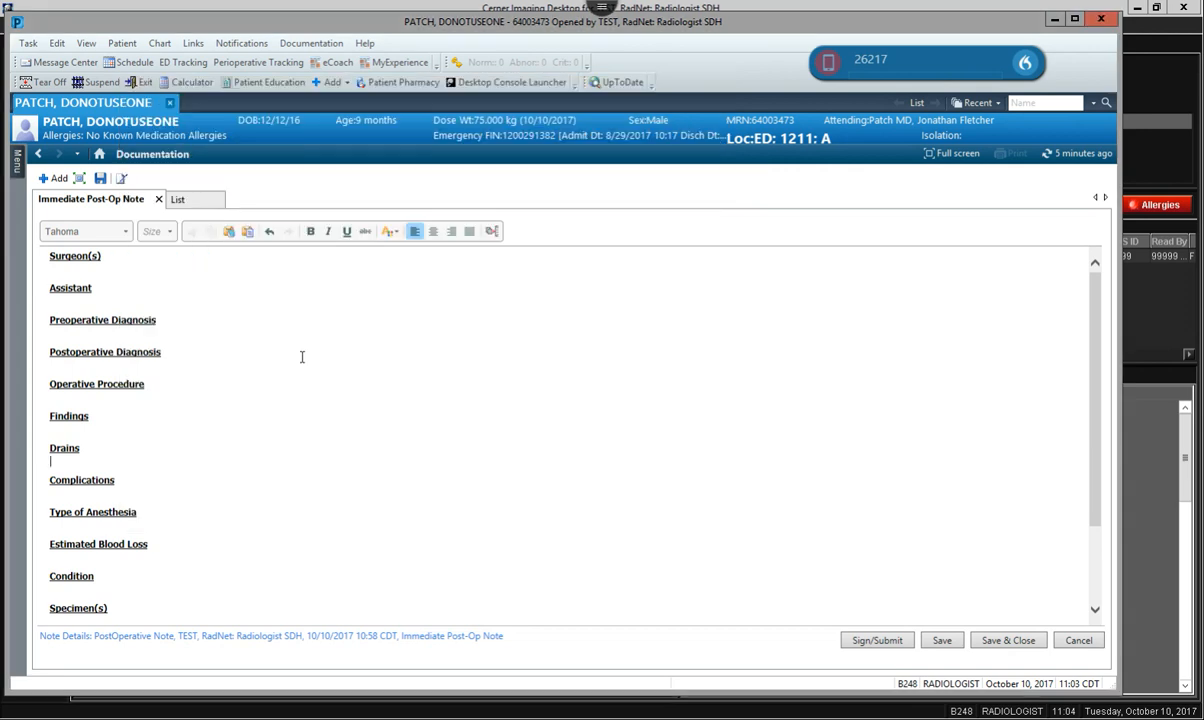
Dictate the thoracentesis auto-text test sentence about signing and submitting under Findings, then dismiss Dragon.
left_click(139, 428)
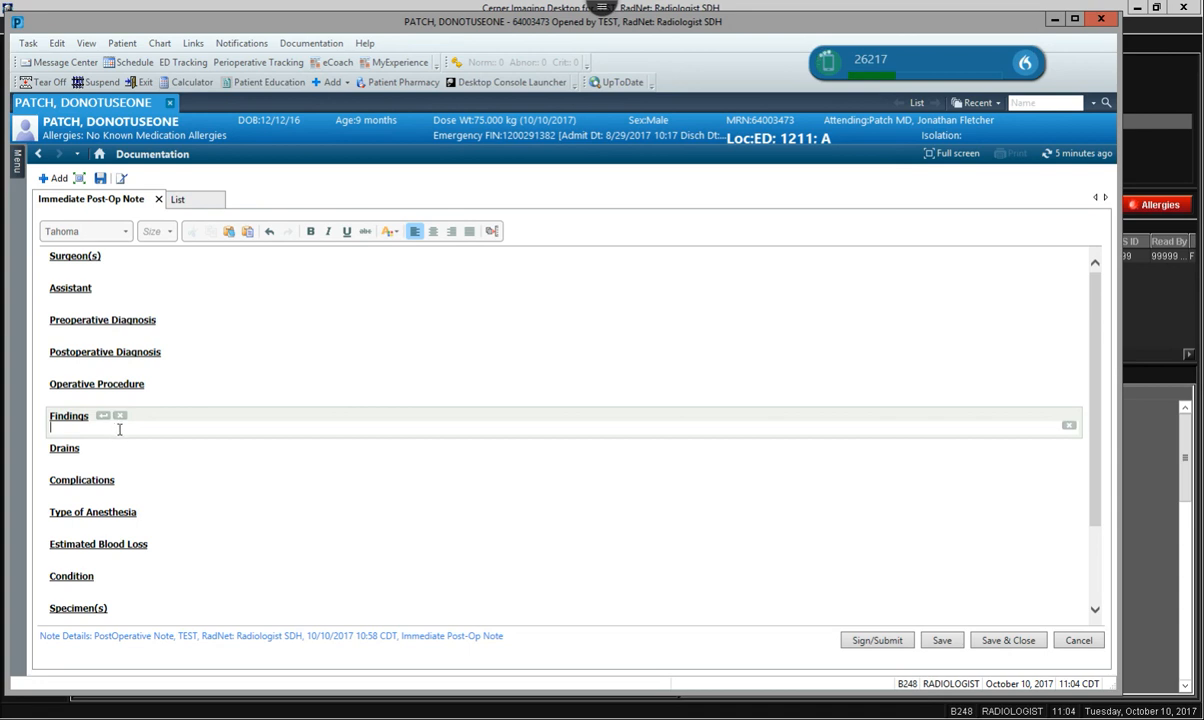
type("This is a test of the thoracentesis autotext in Dragon.")
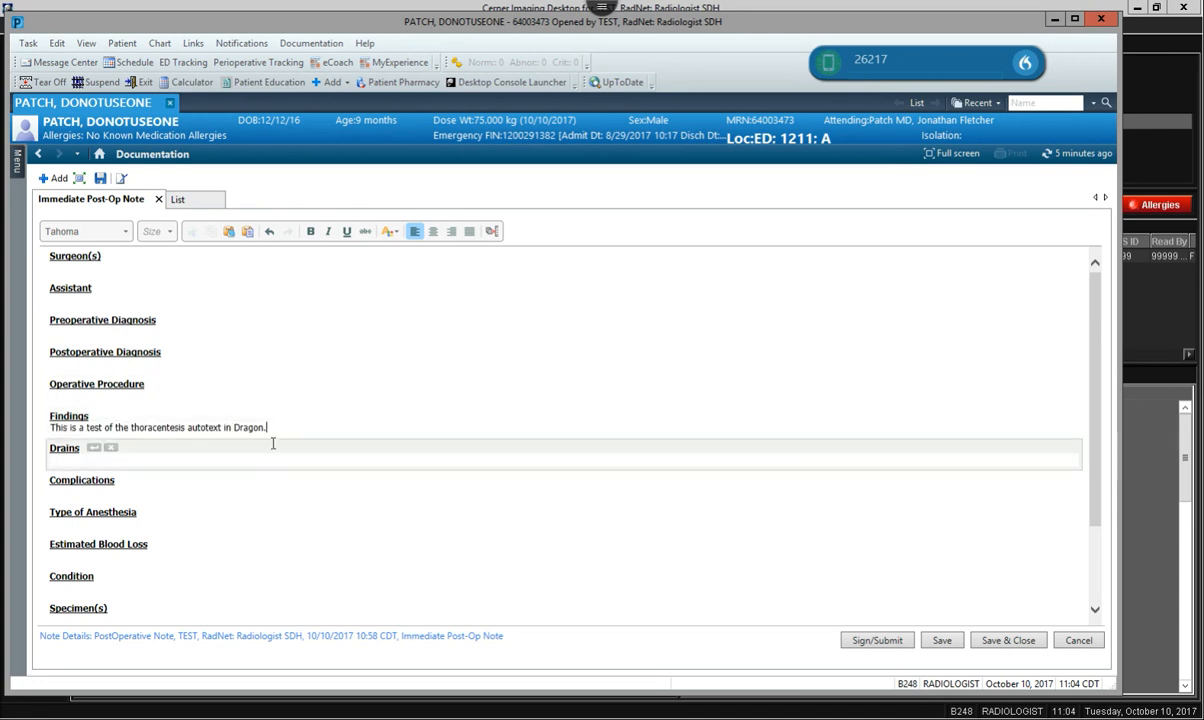
type("  So")
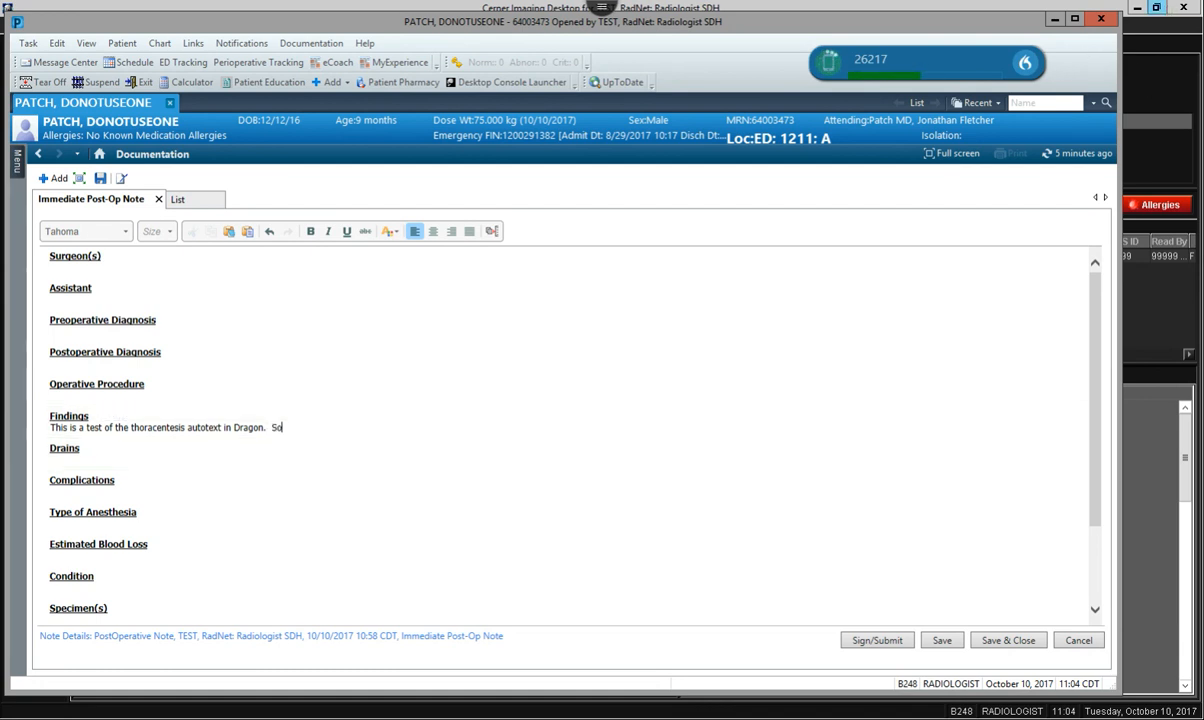
type(" that will include this brief overview of")
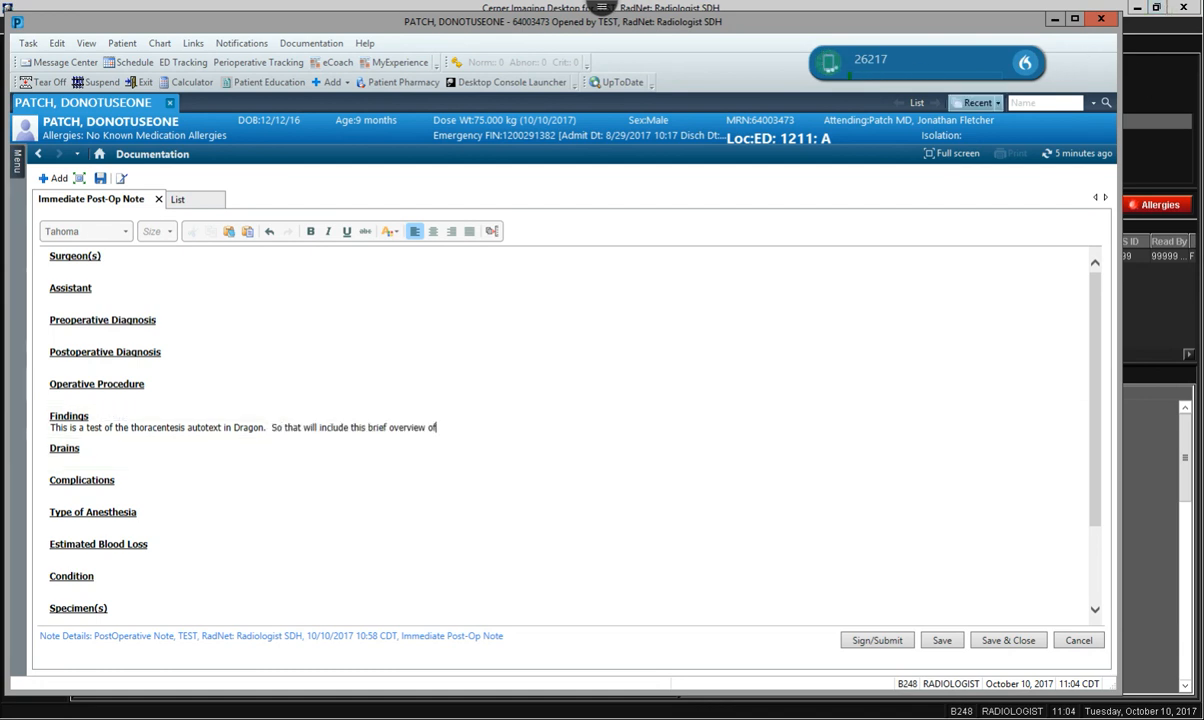
type(" power chart 1")
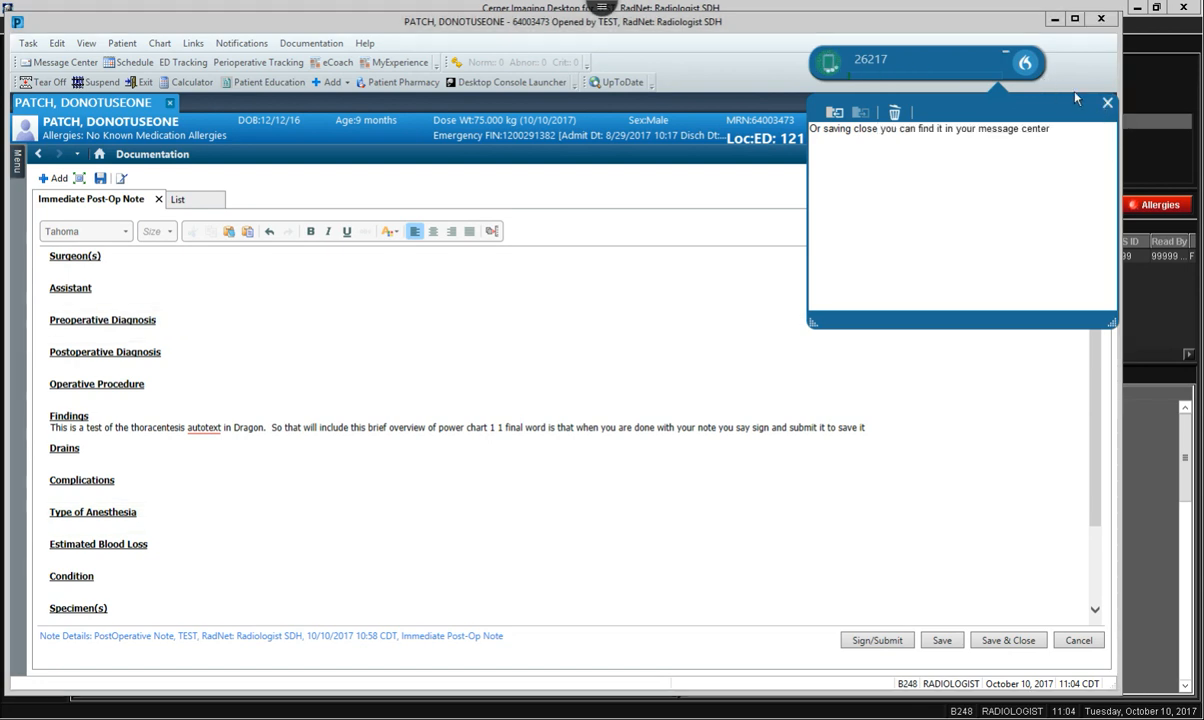
left_click(1106, 103)
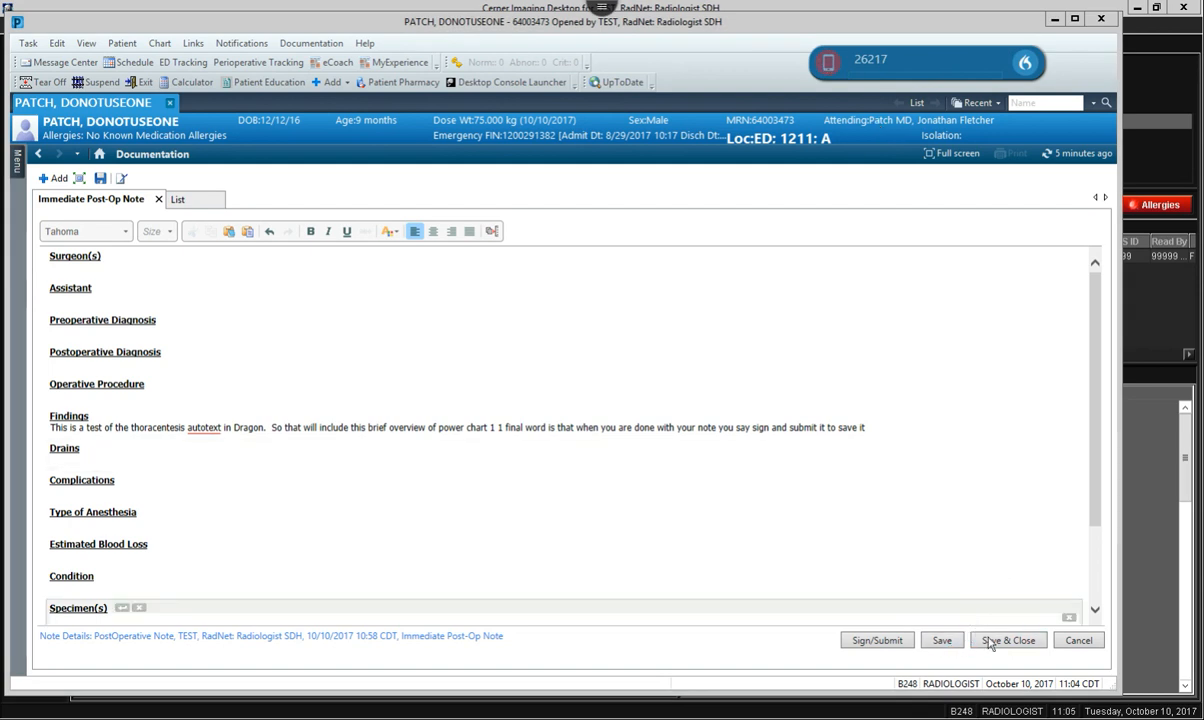
Start Sign/Submit and search providers by the covering physician's last name.
left_click(878, 641)
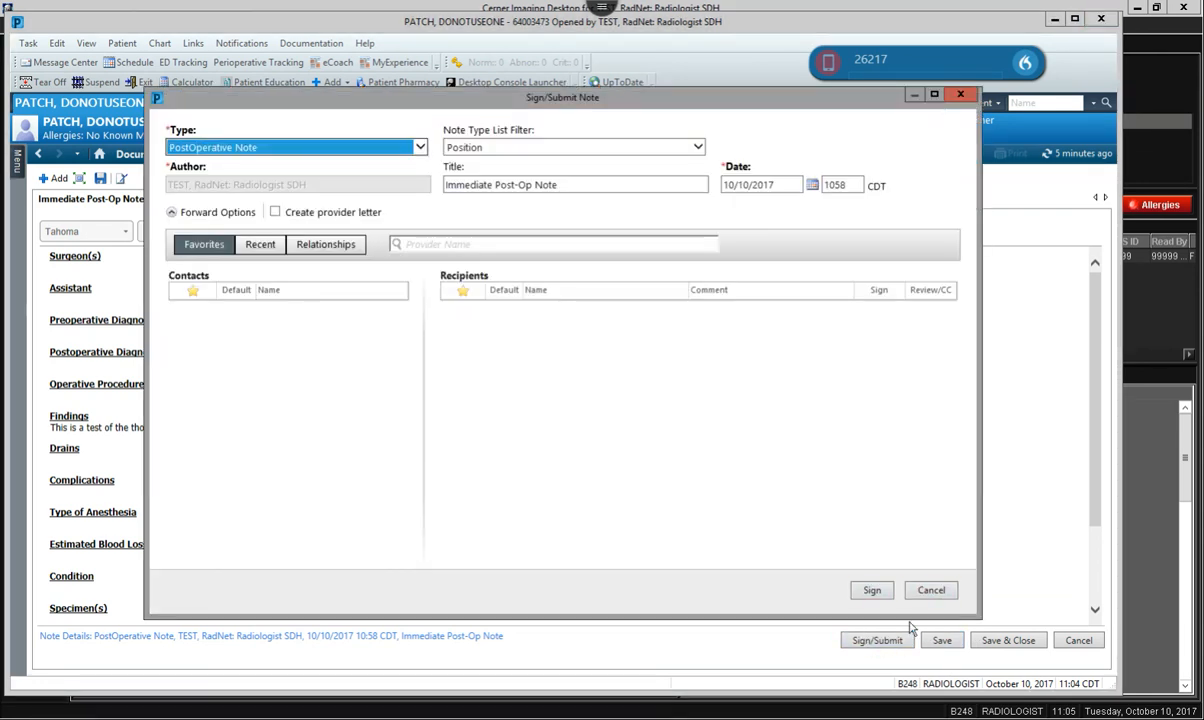
left_click(871, 592)
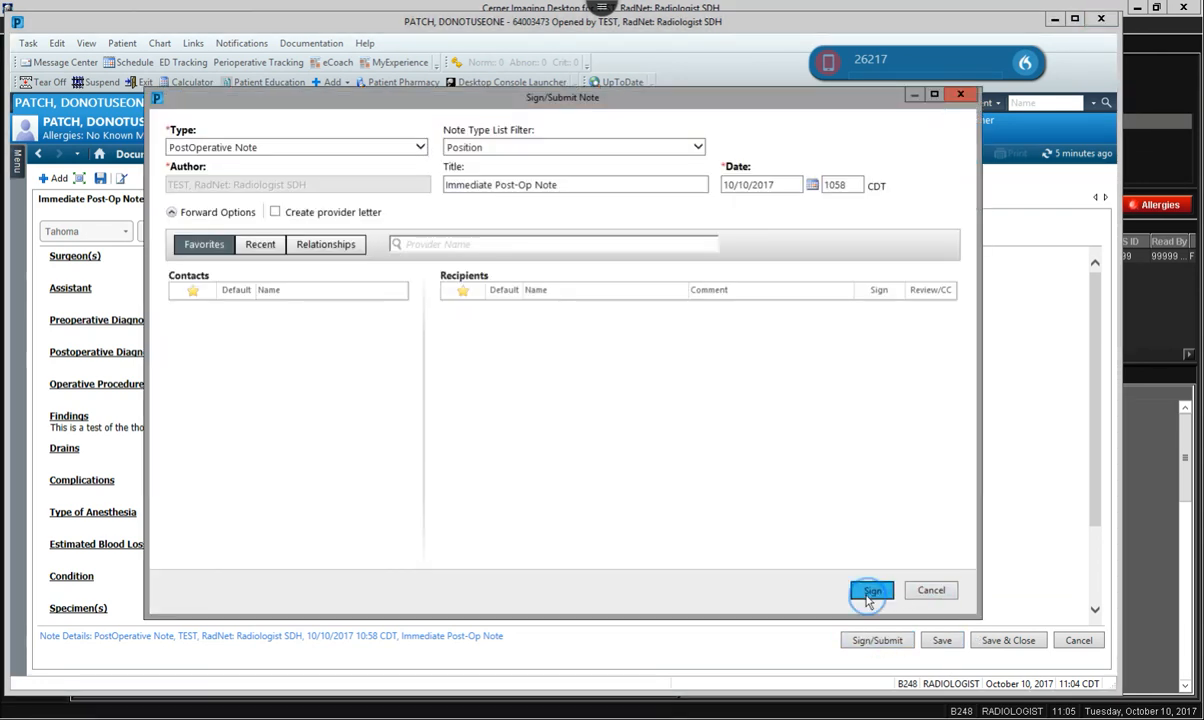
left_click(588, 245)
type("sanders")
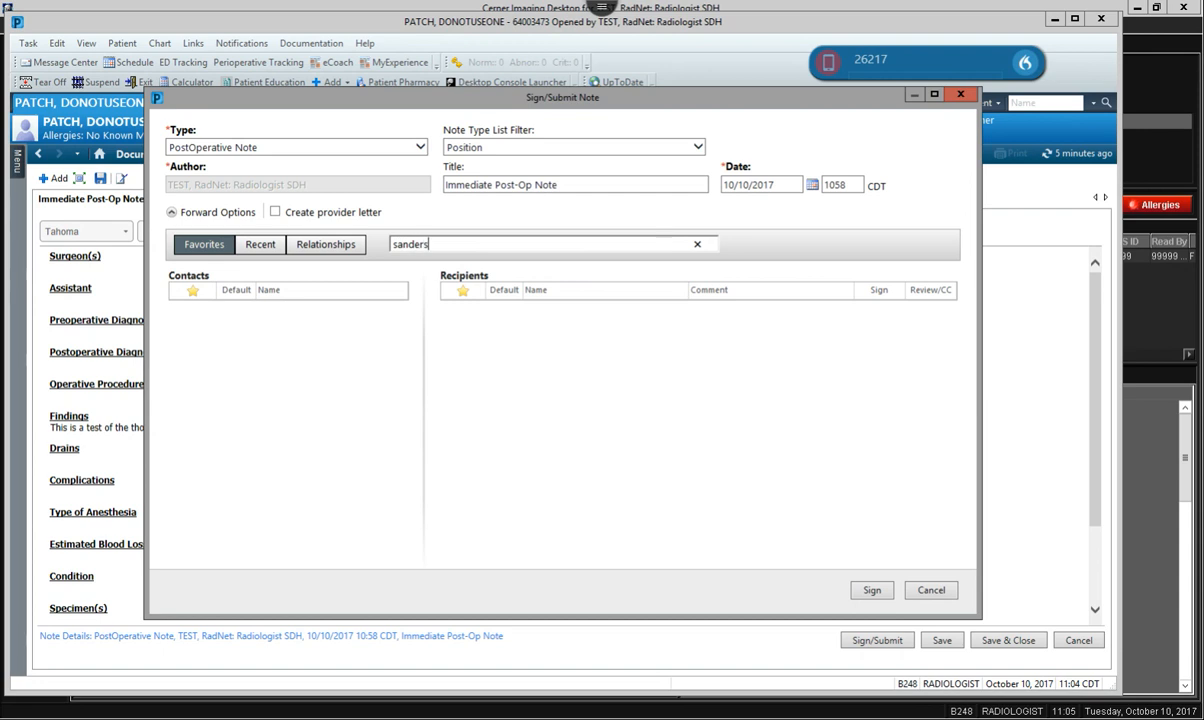
key("Return")
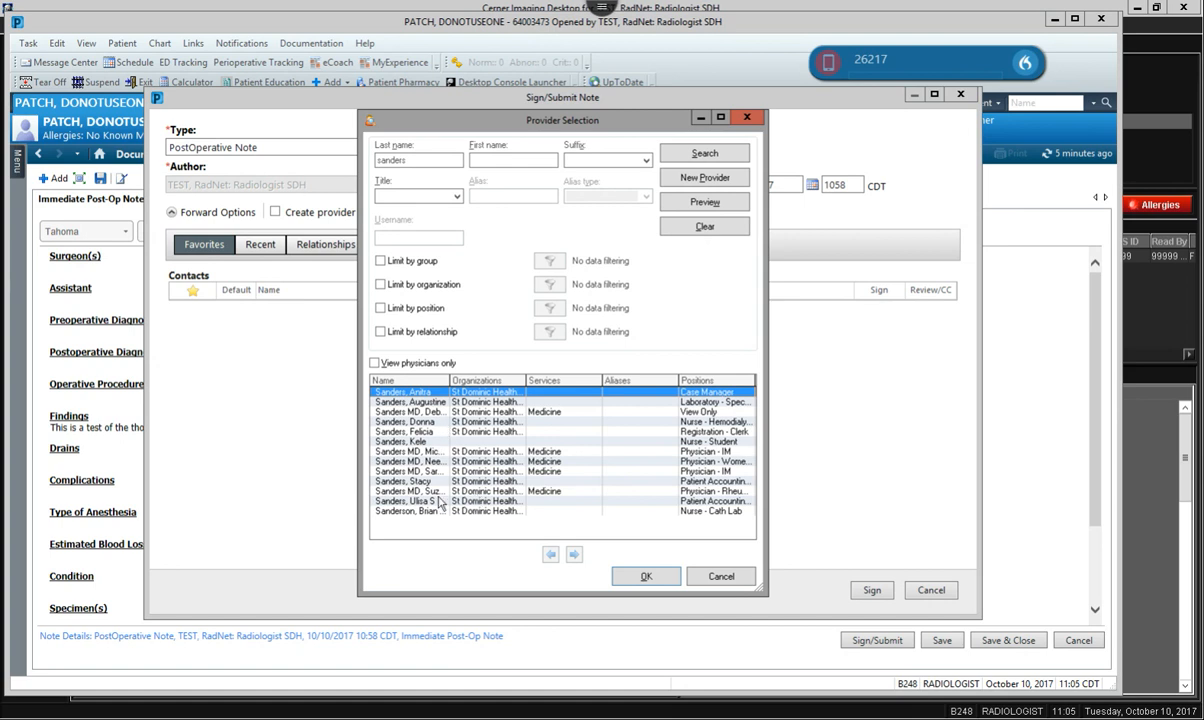
left_click(486, 453)
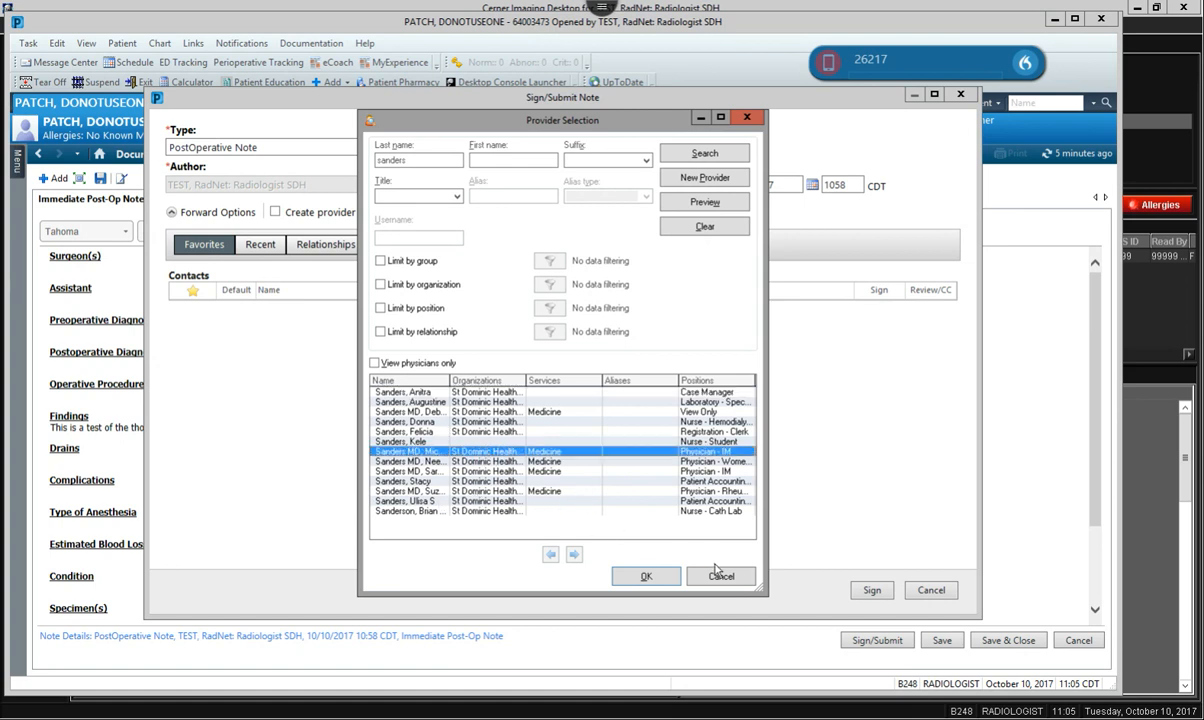
key("Escape")
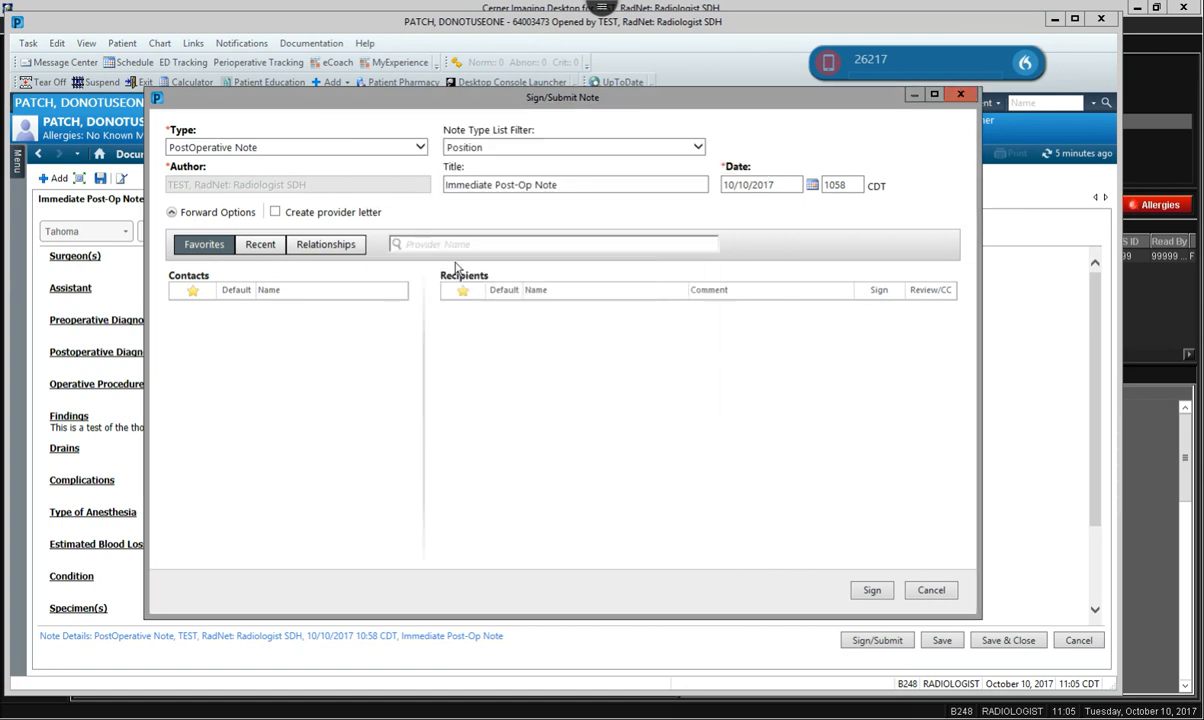
Add the covering physician as Review/CC recipient with comment 'This is a test' and sign the note.
left_click(447, 245)
type("sanders,mich")
key("Return")
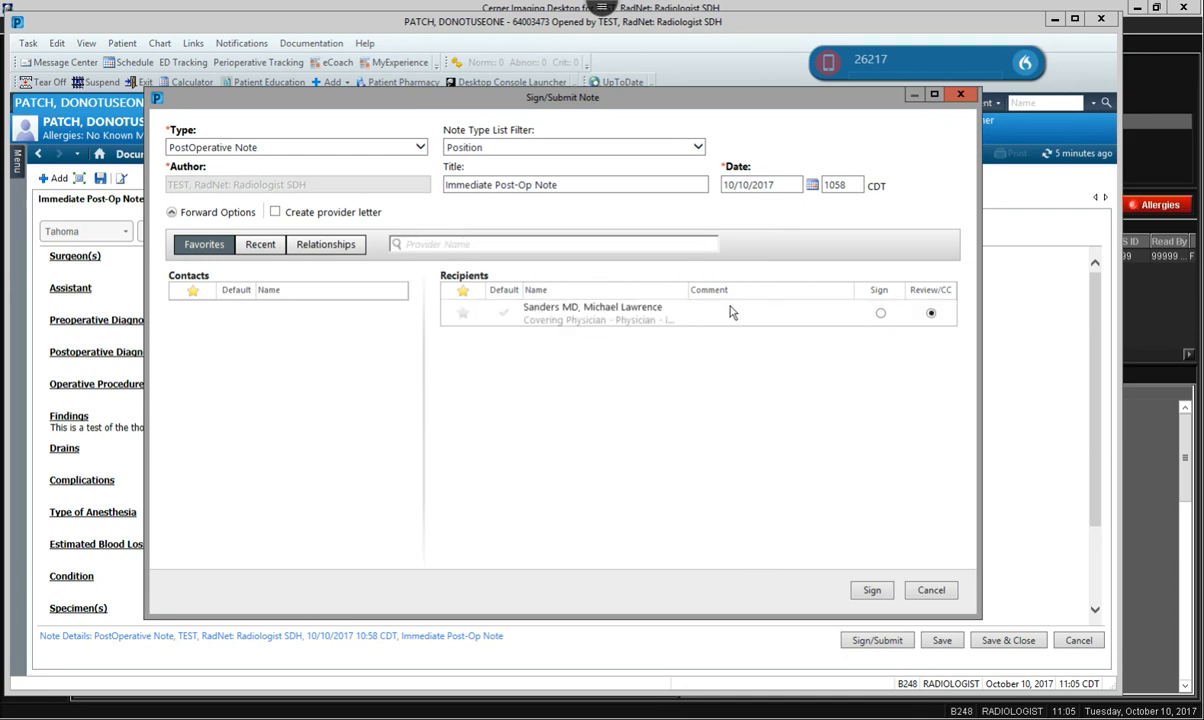
left_click(757, 314)
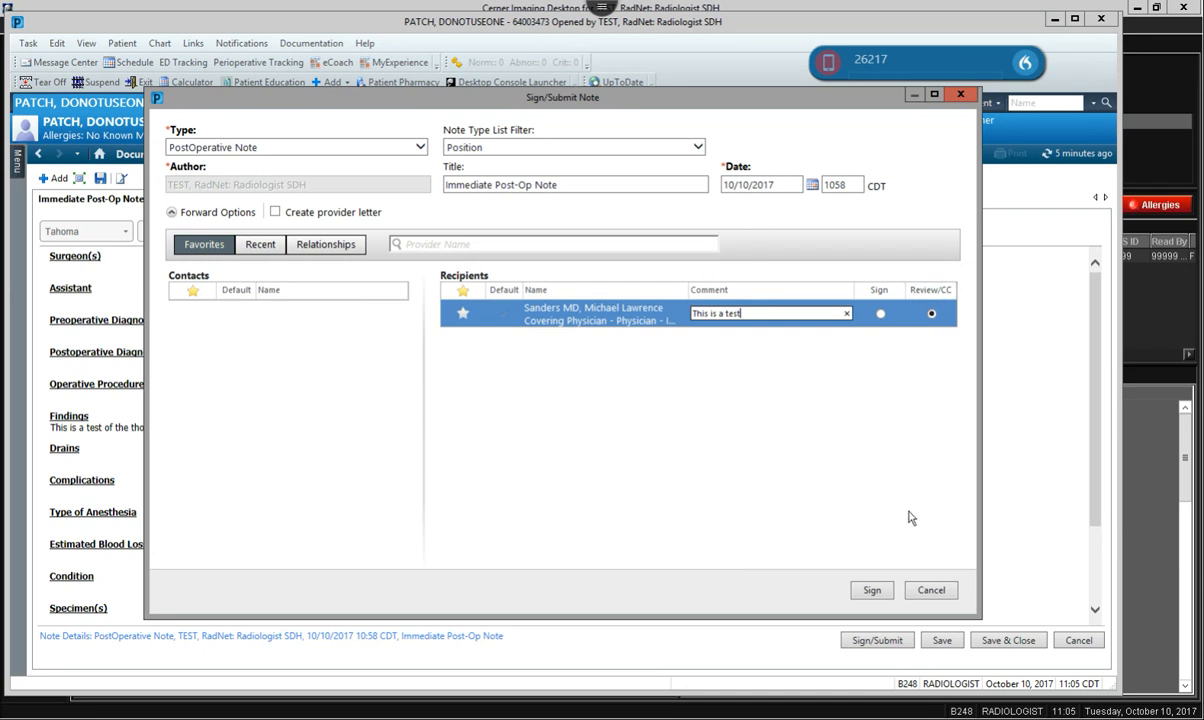
left_click(872, 590)
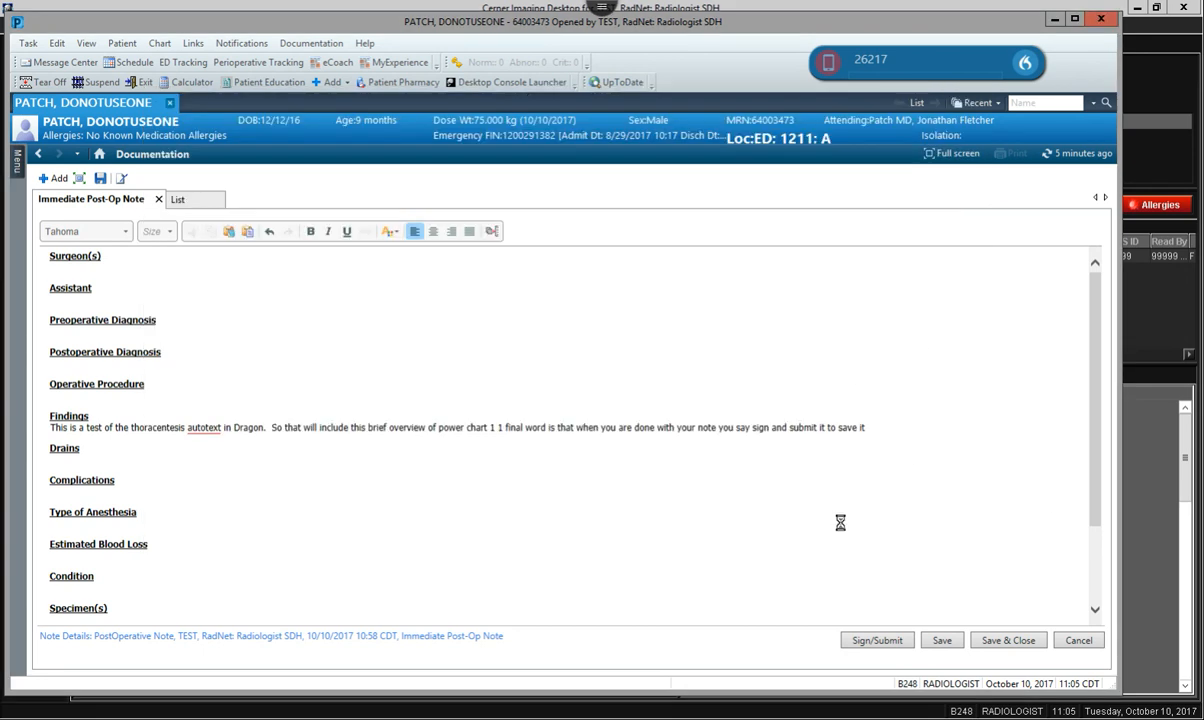